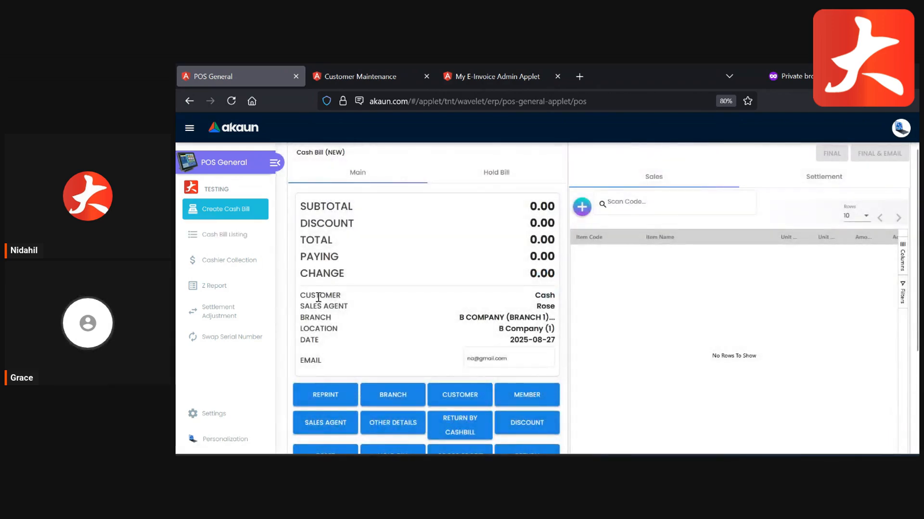
# Check the customer on the new cash bill and open the Cash Bill Listing.
pyautogui.doubleClick(549, 295)
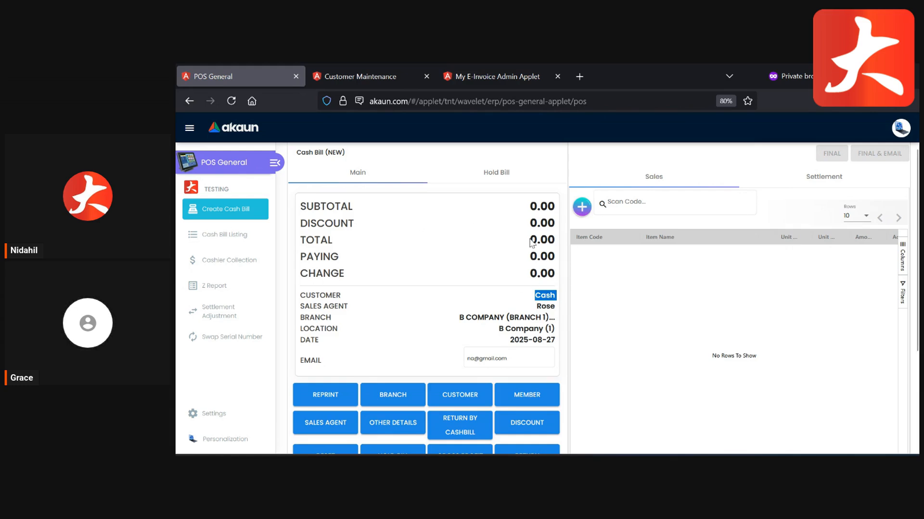
pyautogui.click(217, 235)
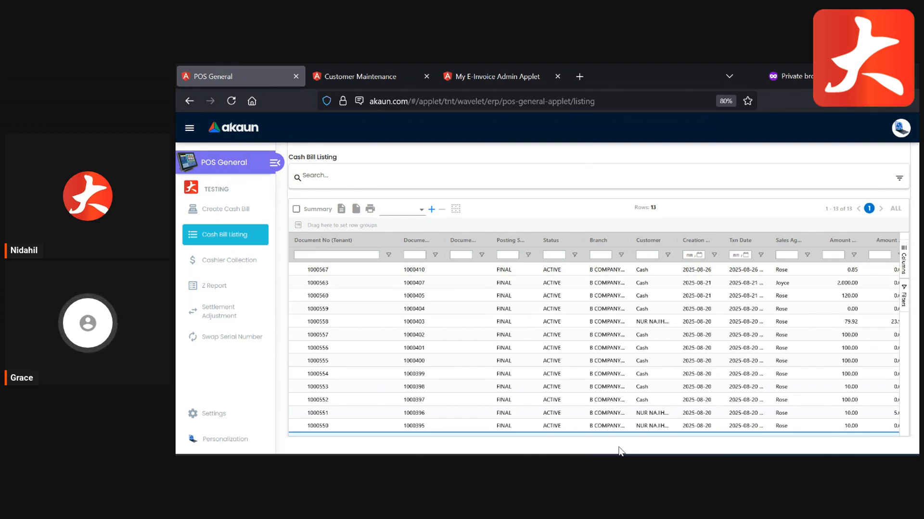
# Switch to My E-Invoice Admin Applet, open the first Batch Pool document and read its validation errors.
pyautogui.moveTo(478, 64)
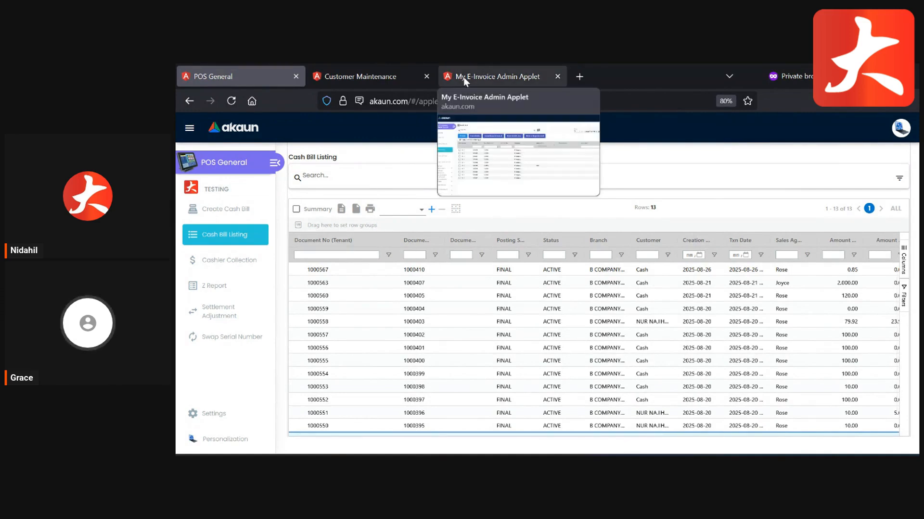
pyautogui.click(489, 80)
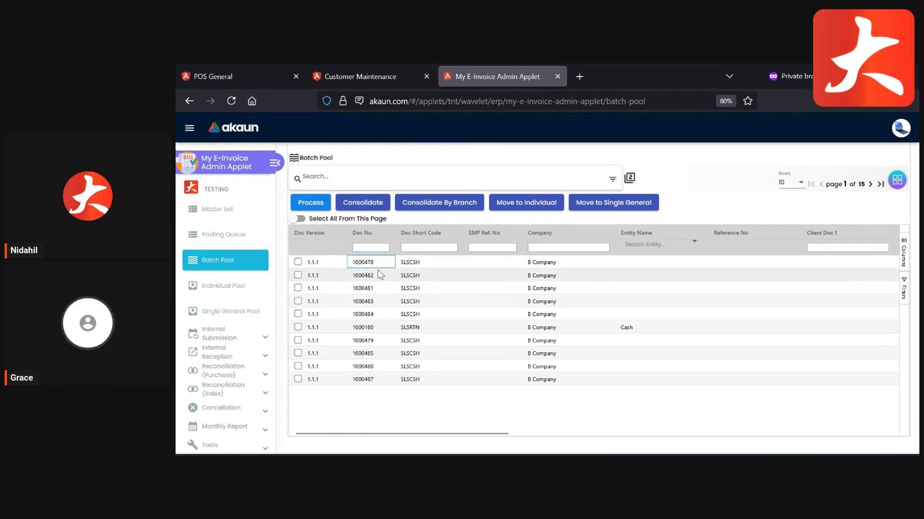
pyautogui.click(379, 178)
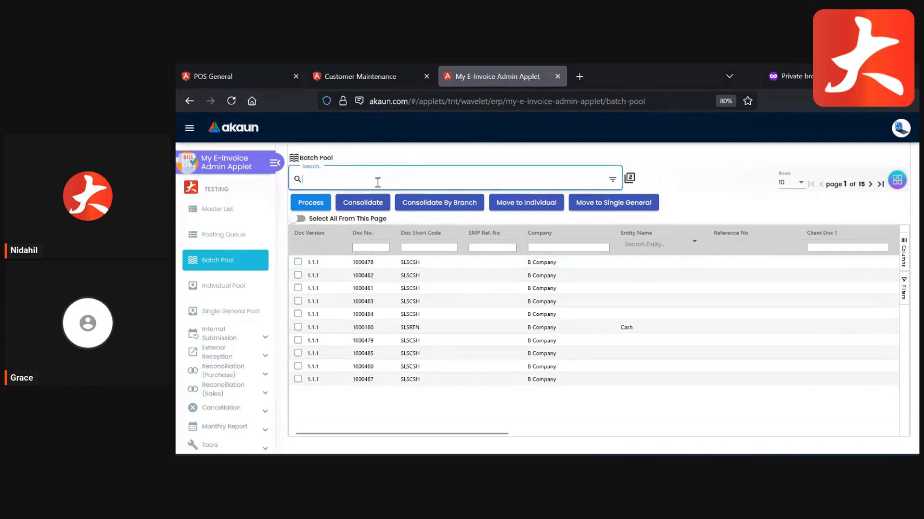
pyautogui.click(369, 264)
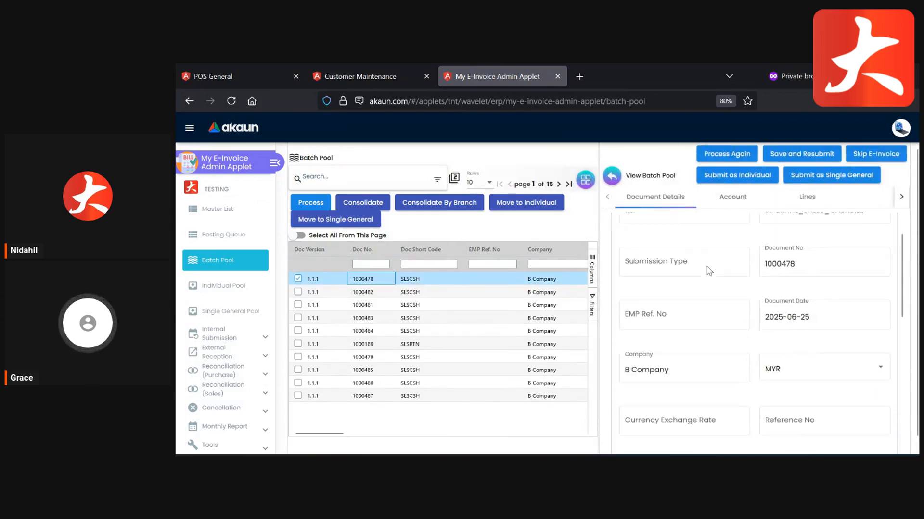
pyautogui.scroll(-5, 709, 271)
pyautogui.scroll(-3, 709, 271)
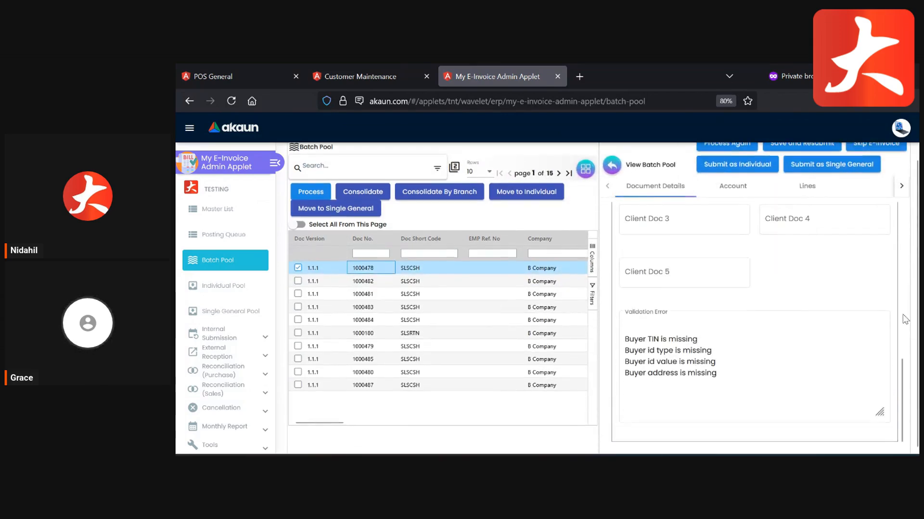
# Fill in the entity name and entity TIN in the document's account entity details.
pyautogui.click(710, 197)
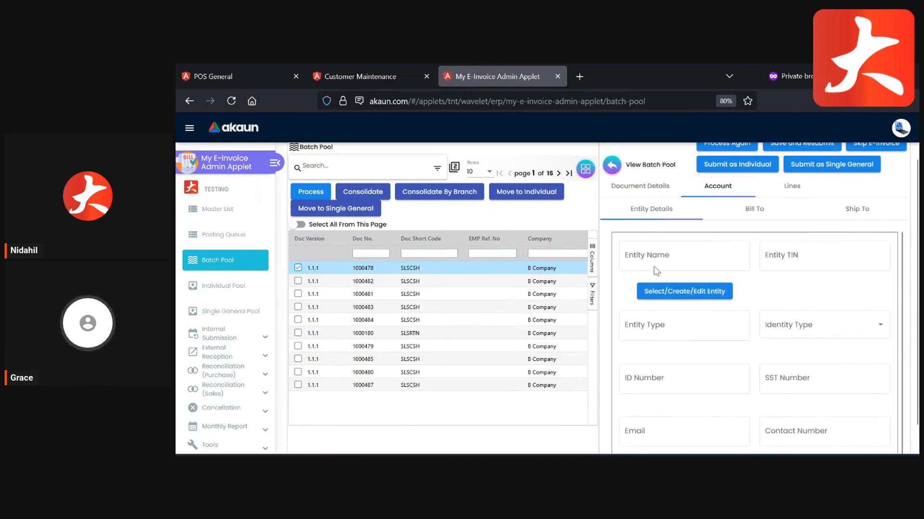
pyautogui.click(706, 263)
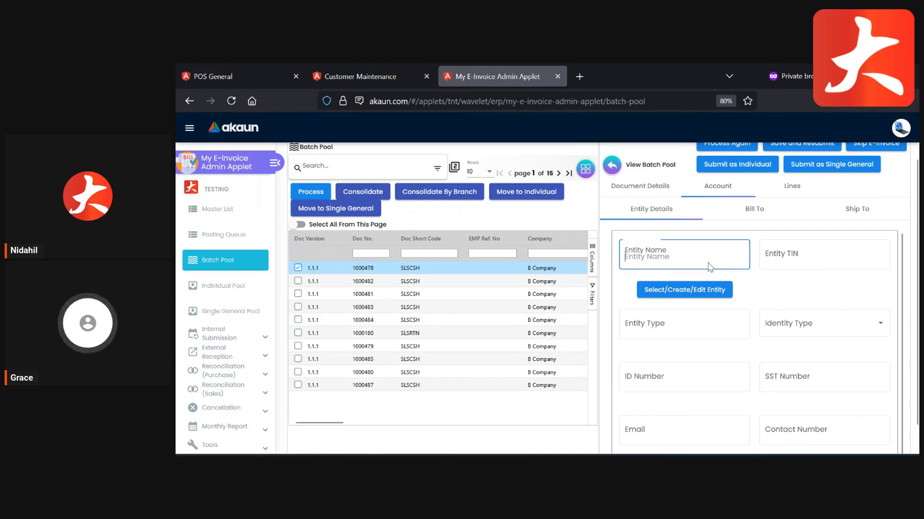
pyautogui.click(804, 267)
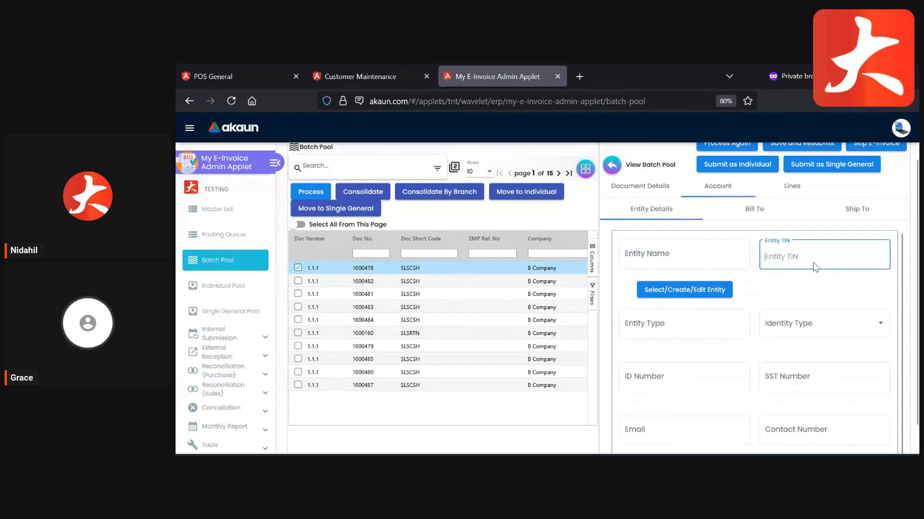
pyautogui.scroll(-1, 660, 365)
pyautogui.click(683, 356)
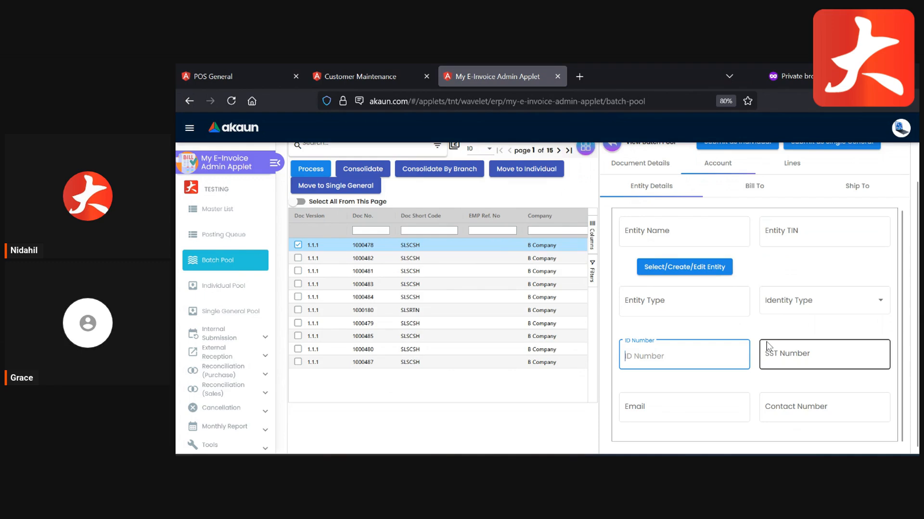
pyautogui.click(690, 232)
pyautogui.scroll(1, 662, 219)
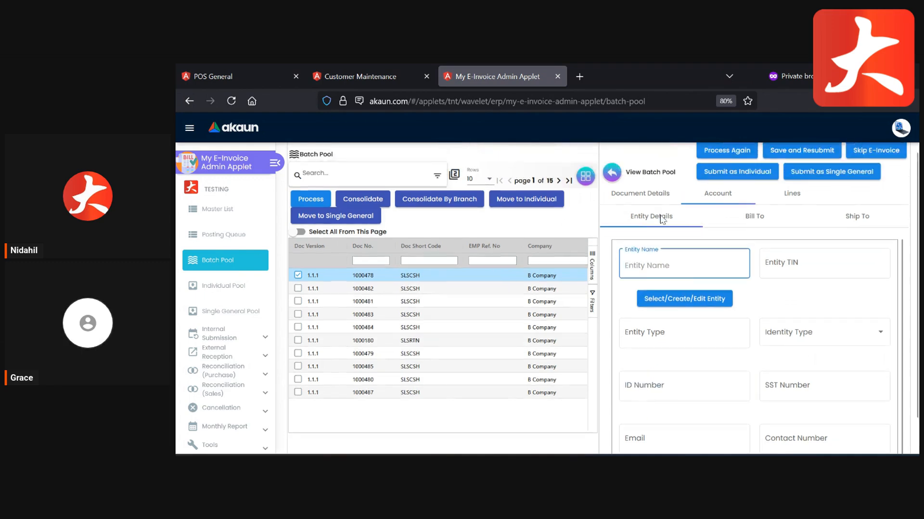
pyautogui.write('gracie')
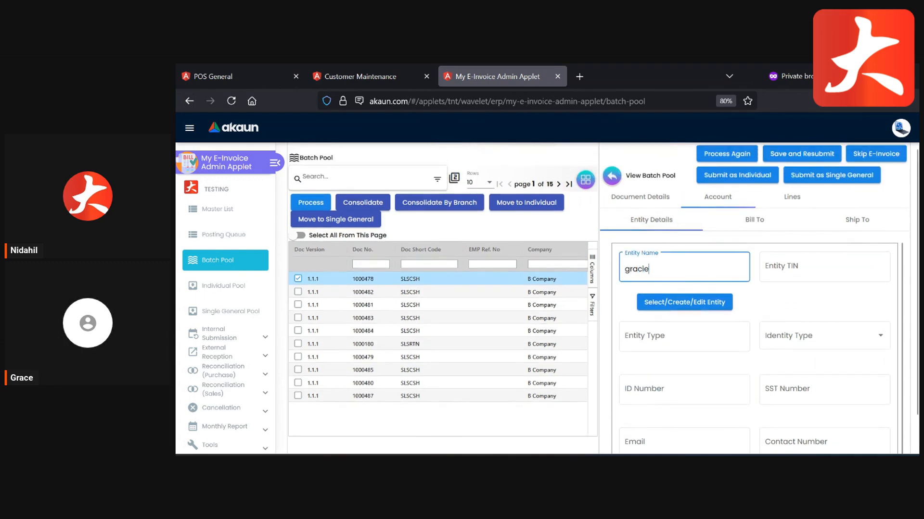
pyautogui.click(802, 264)
pyautogui.write('1234567890')
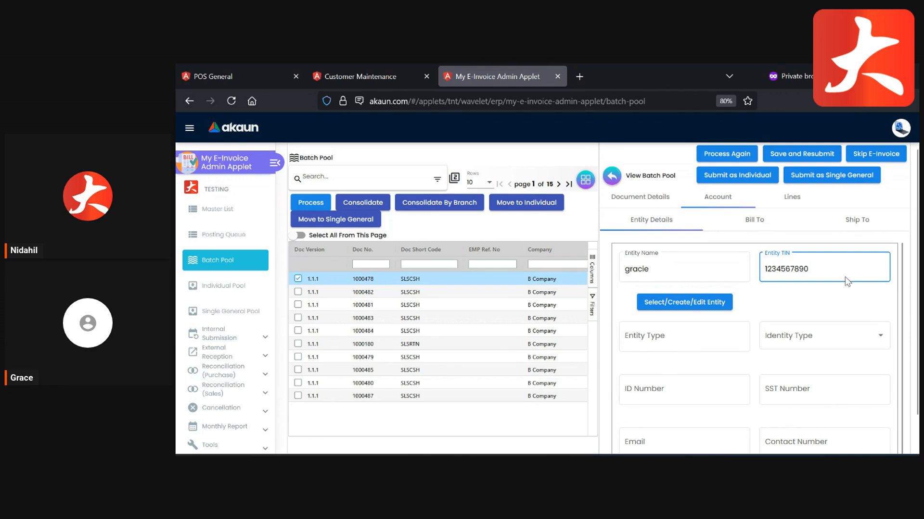
pyautogui.click(765, 268)
pyautogui.write('c')
# Set the entity's identity type to BRN with its ID number, and submit the document as individual.
pyautogui.click(639, 343)
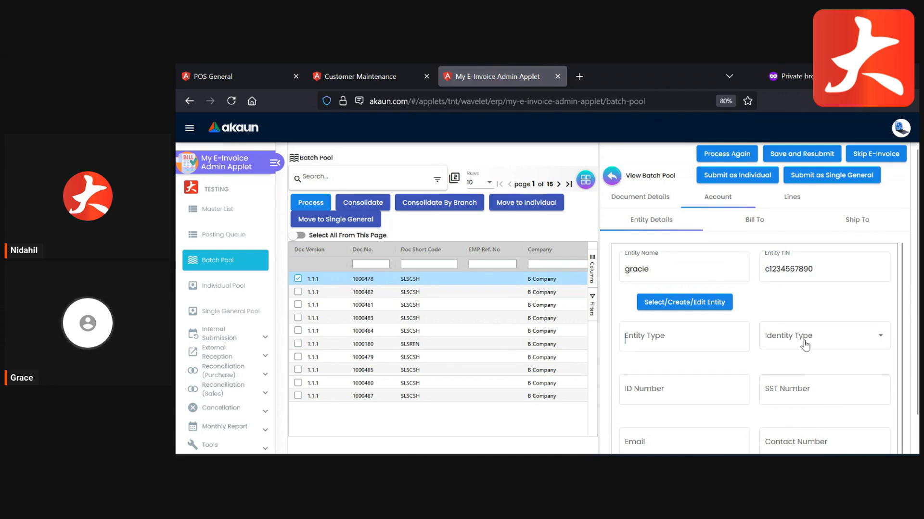
pyautogui.click(870, 349)
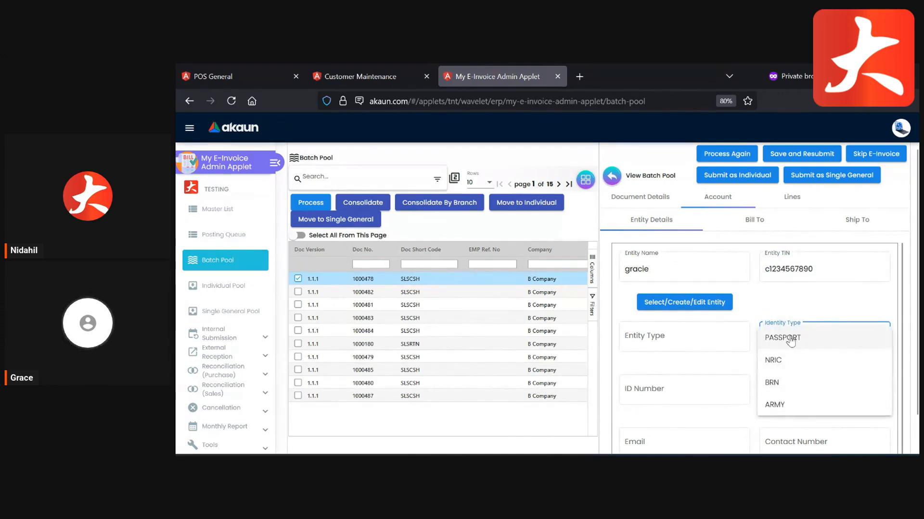
pyautogui.click(788, 382)
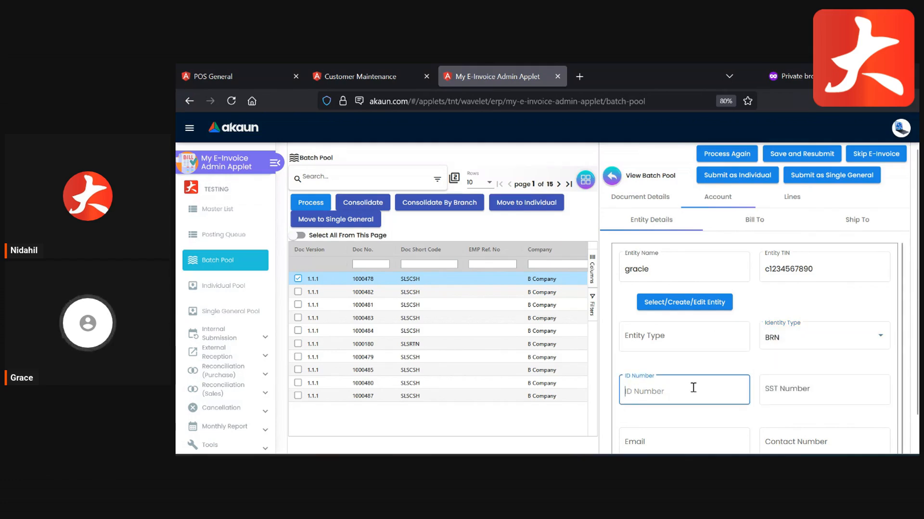
pyautogui.write('2')
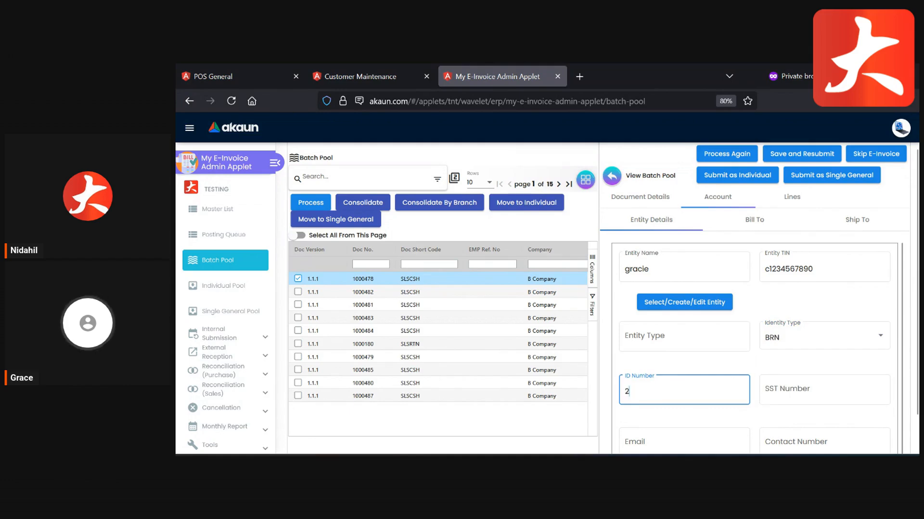
pyautogui.write('22222244444556677')
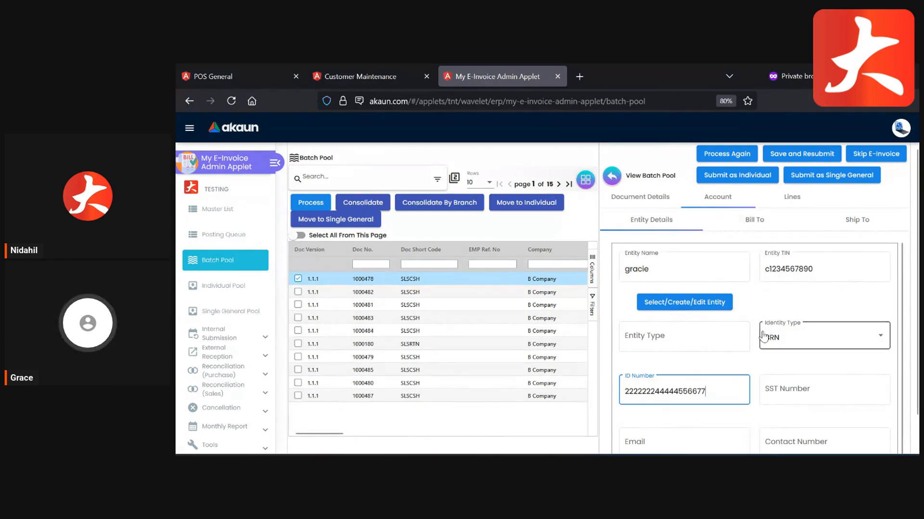
pyautogui.click(727, 184)
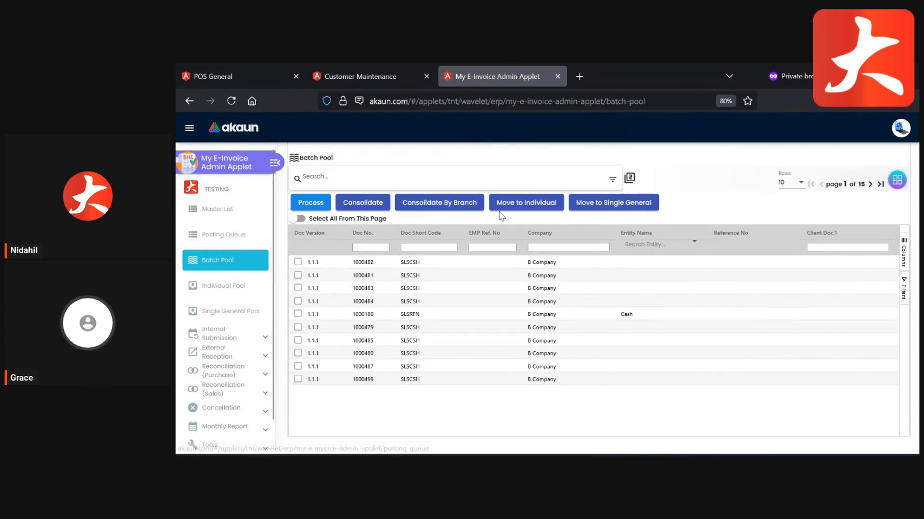
# Review the first e-invoice in the Individual Submission queue, close it and open the To IRB E-Invoice listing.
pyautogui.click(217, 335)
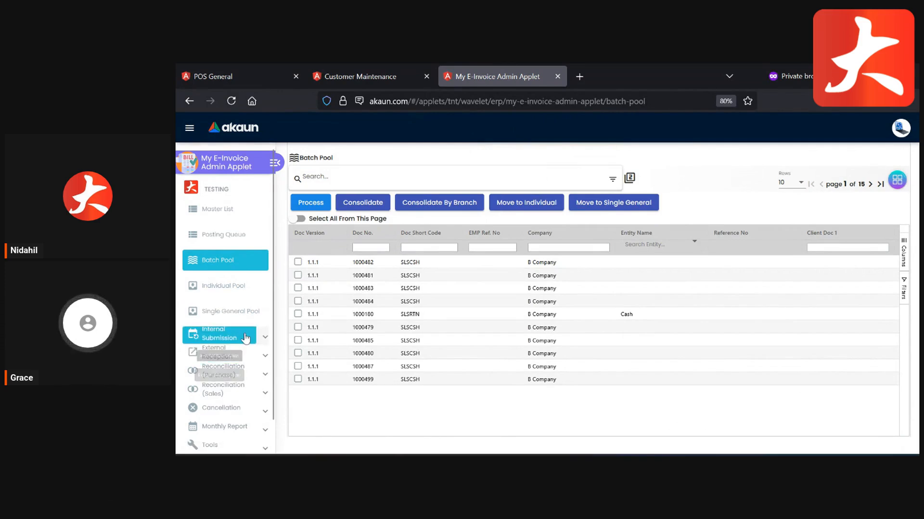
pyautogui.click(240, 378)
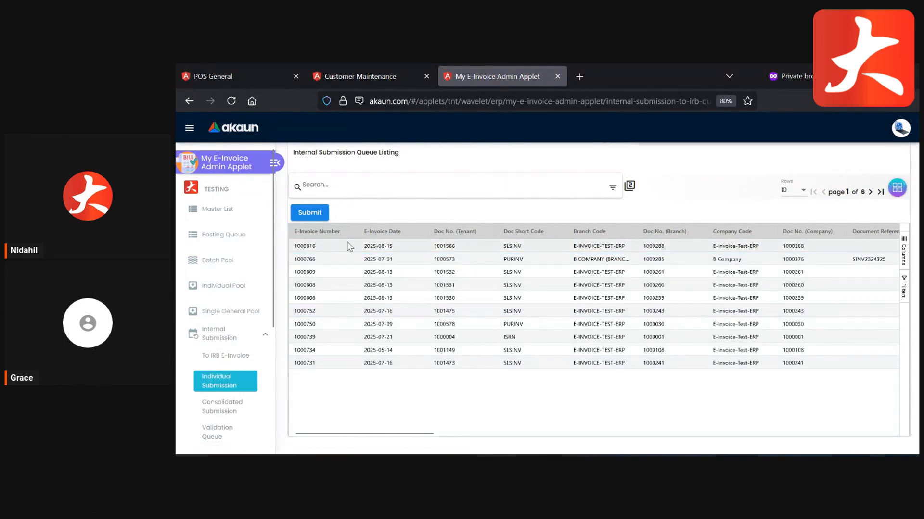
pyautogui.click(307, 248)
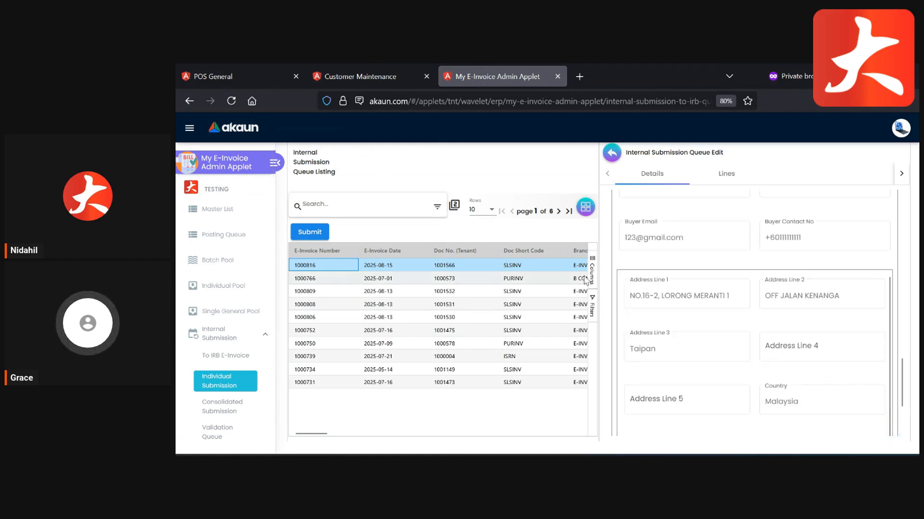
pyautogui.click(612, 153)
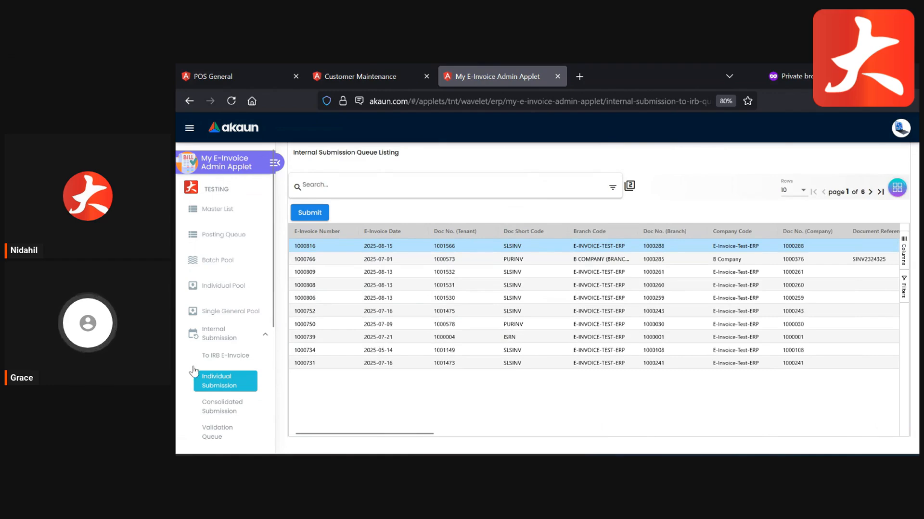
pyautogui.click(243, 361)
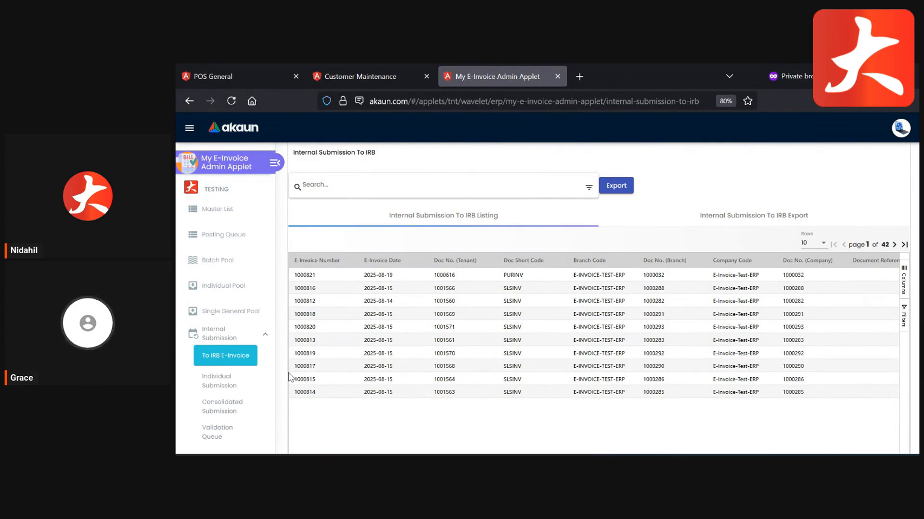
# Examine the details of B Company's purchase invoice in the Individual Submission queue.
pyautogui.click(228, 386)
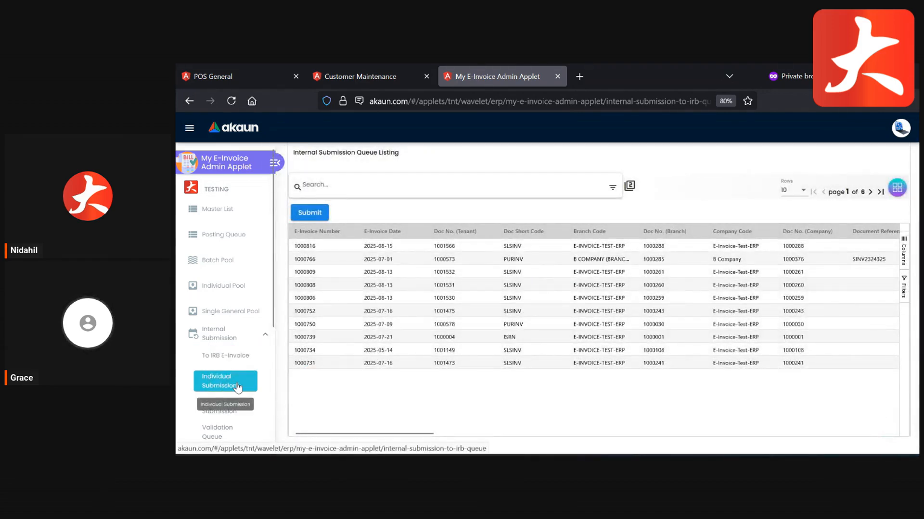
pyautogui.moveTo(396, 433); pyautogui.dragTo(496, 437)
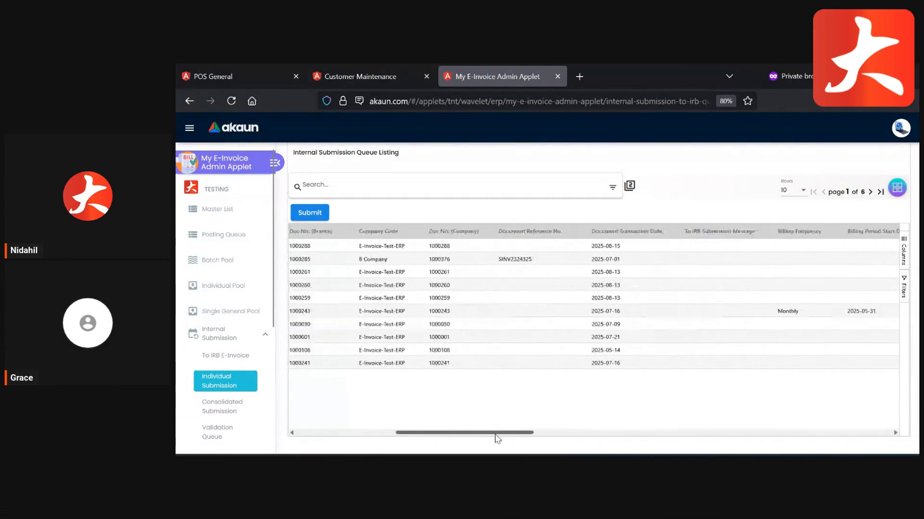
pyautogui.click(516, 261)
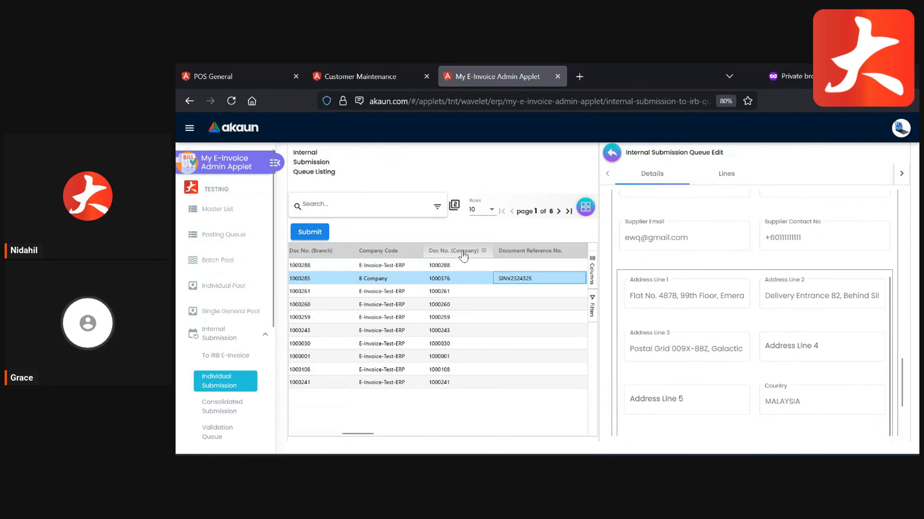
pyautogui.scroll(5, 639, 359)
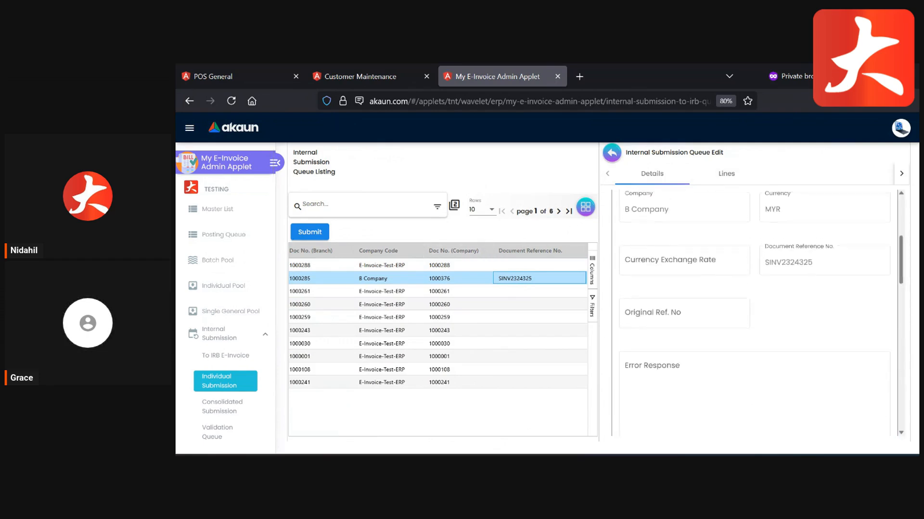
pyautogui.scroll(3, 900, 364)
pyautogui.scroll(-10, 900, 364)
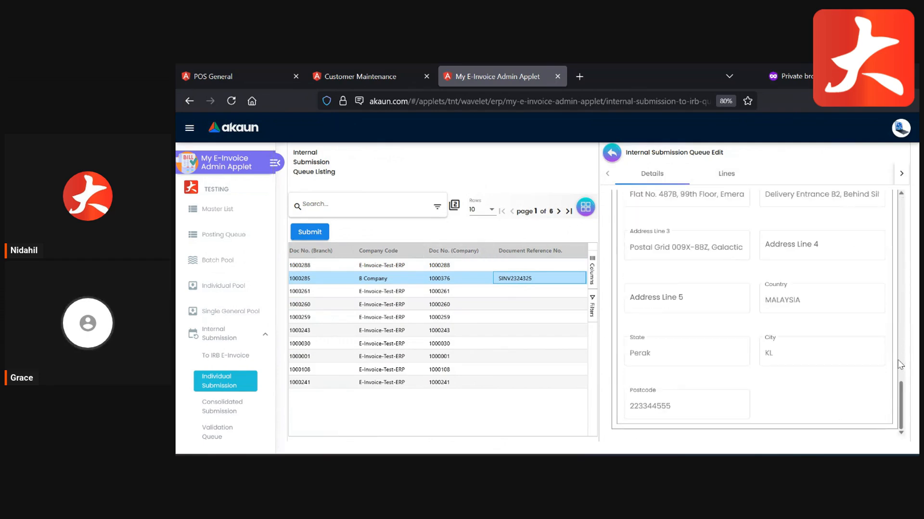
pyautogui.scroll(3, 900, 364)
# View the line items of B Company's purchase invoice and return to the queue listing.
pyautogui.click(711, 173)
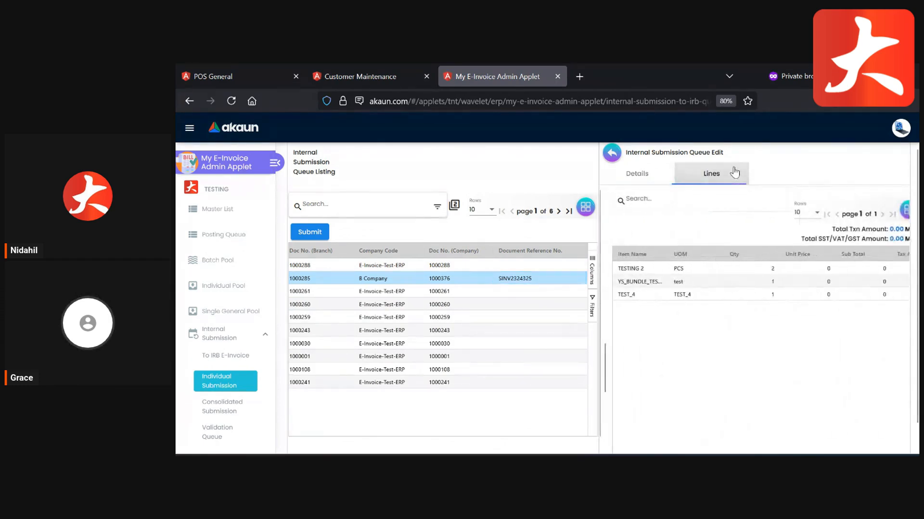
pyautogui.click(612, 154)
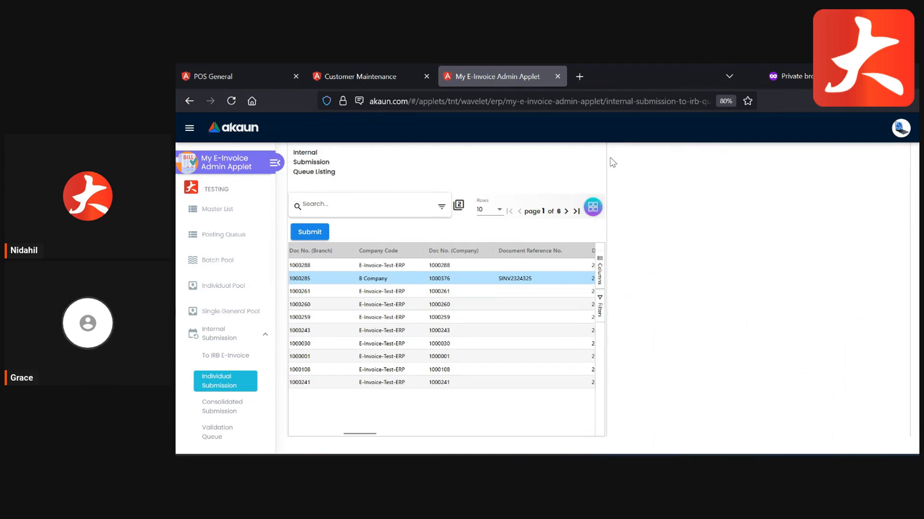
pyautogui.moveTo(450, 433); pyautogui.dragTo(409, 433)
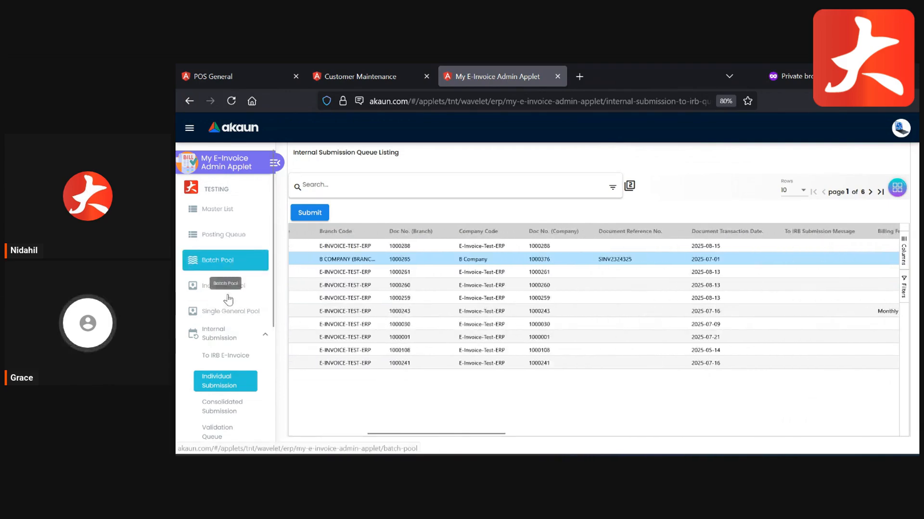
# Open the sales e-invoice dated 2025-08-14 in the To IRB E-Invoice listing to view its buyer information.
pyautogui.click(223, 359)
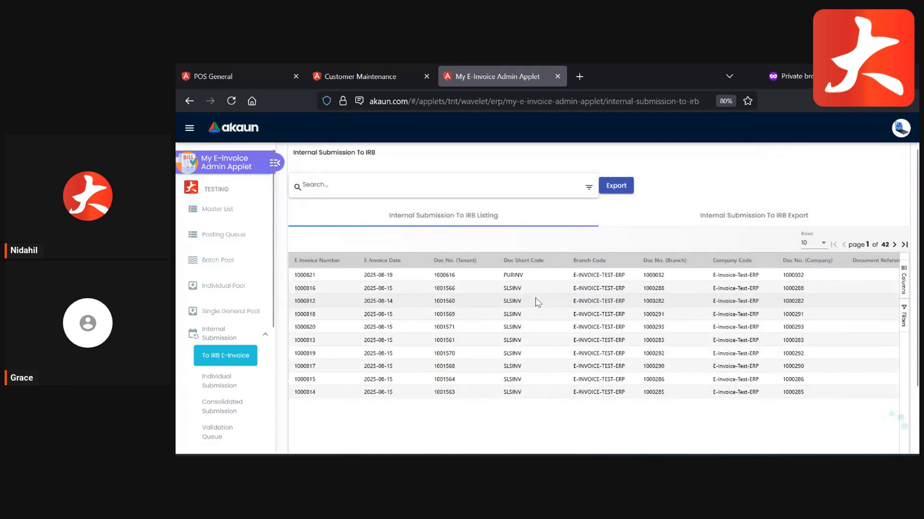
pyautogui.click(537, 302)
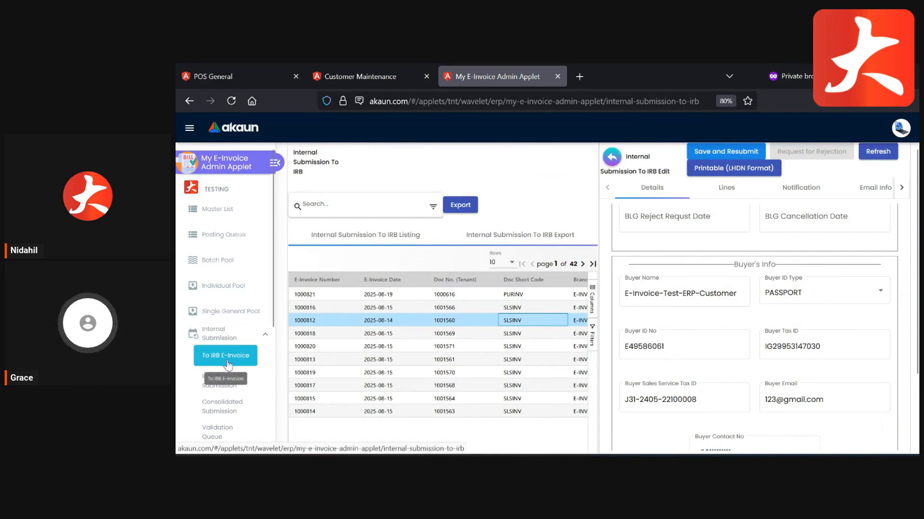
# Export the open sales e-invoice as an LHDN-format printable and view the POS General cash bill listing before returning to the e-invoice.
pyautogui.click(754, 173)
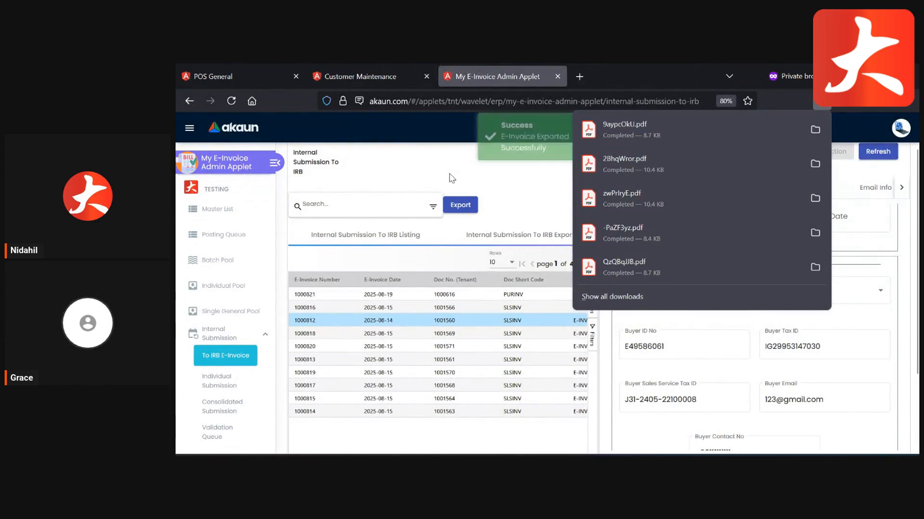
pyautogui.click(451, 178)
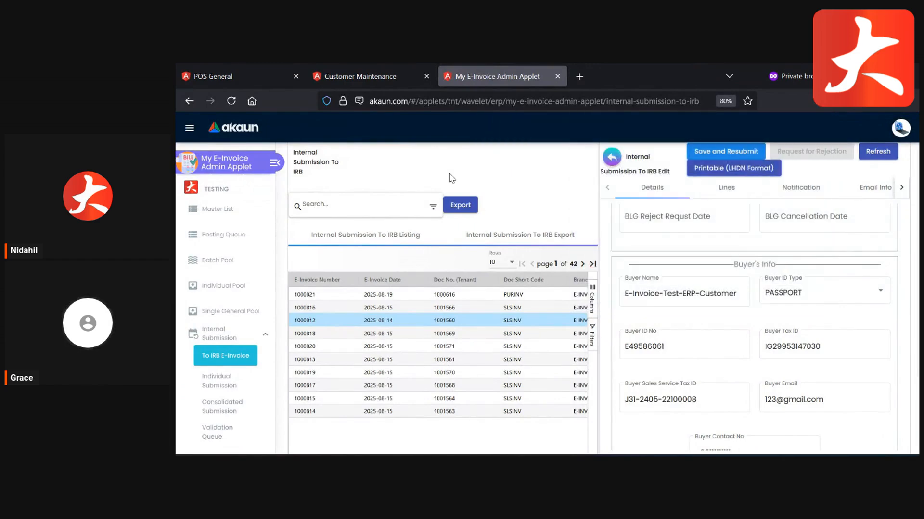
pyautogui.moveTo(201, 64)
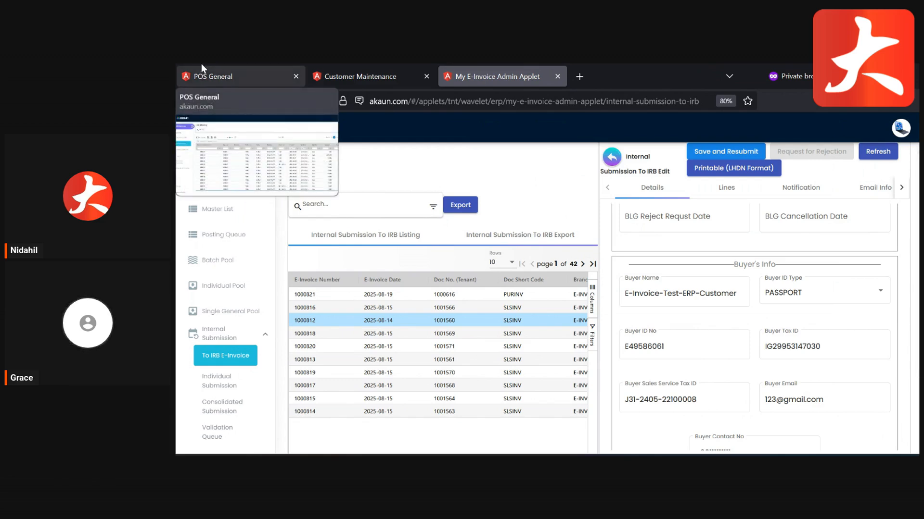
pyautogui.click(201, 64)
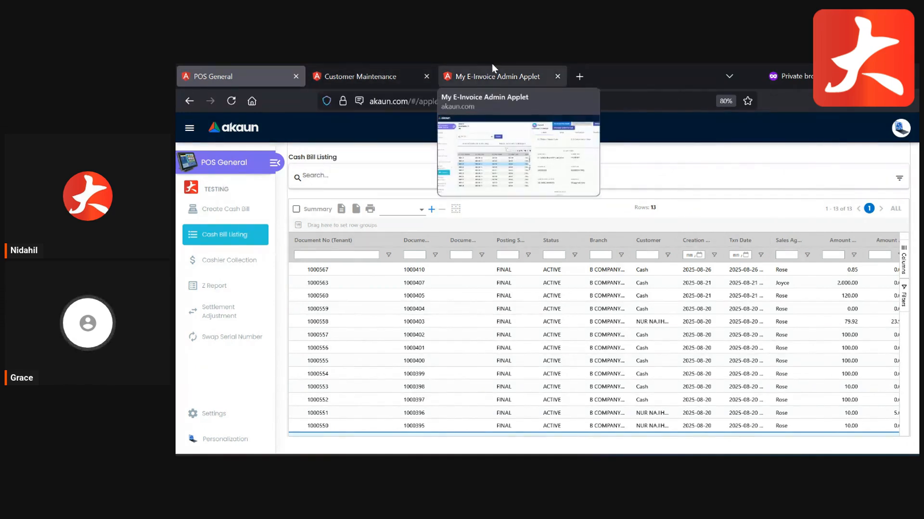
pyautogui.click(475, 76)
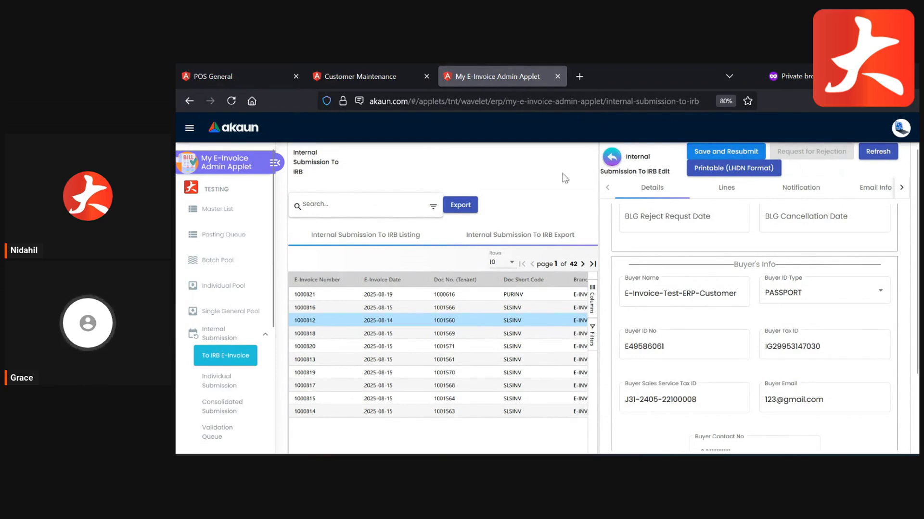
# Close the e-invoice and open the account entity details of the second-to-last cash bill listed in the Batch Pool.
pyautogui.click(611, 157)
pyautogui.click(217, 261)
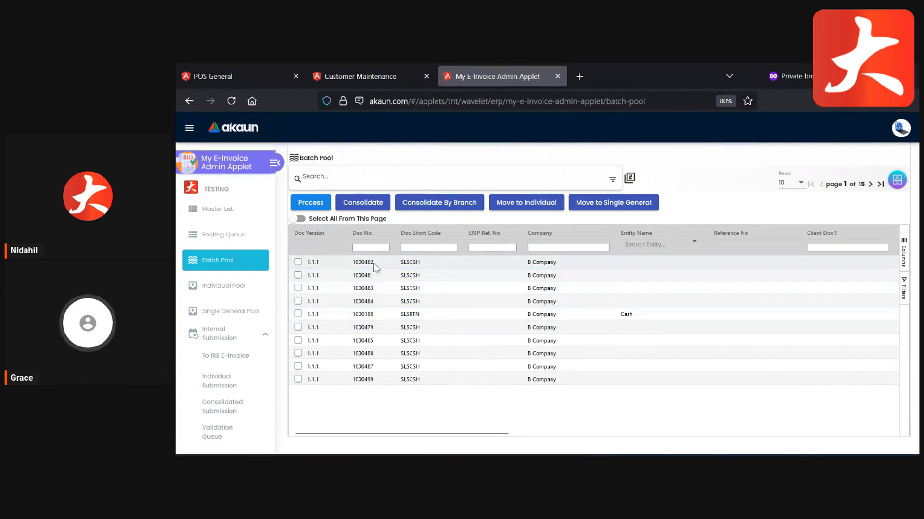
pyautogui.click(380, 369)
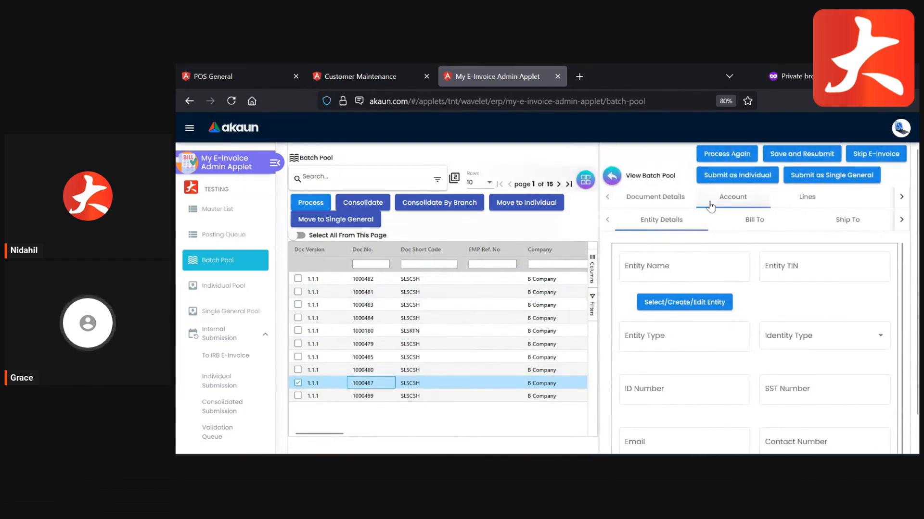
# Go through the cash bill's empty entity name, TIN and ID number fields, choosing BRN as the identity type.
pyautogui.click(700, 270)
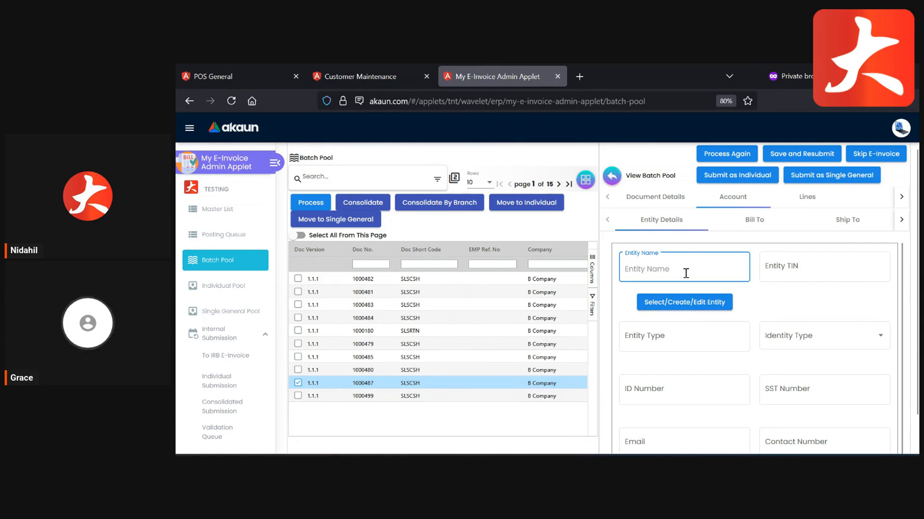
pyautogui.click(803, 272)
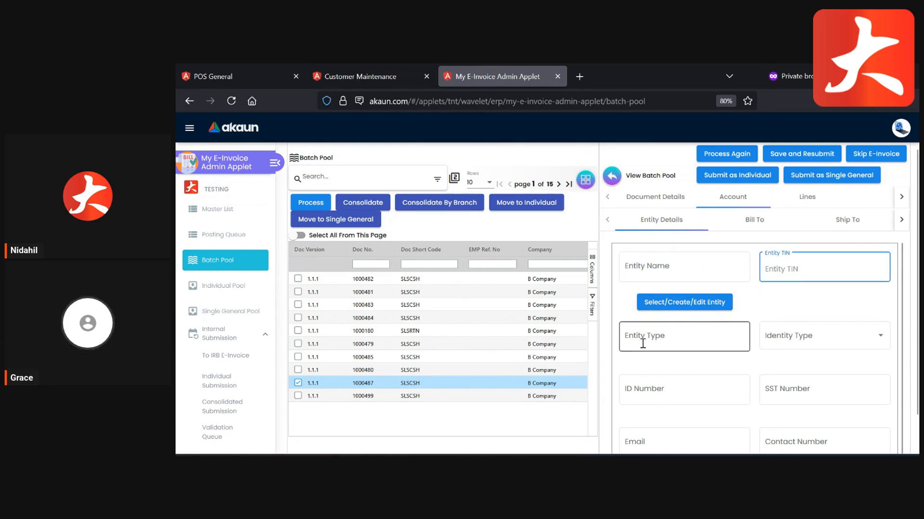
pyautogui.click(761, 341)
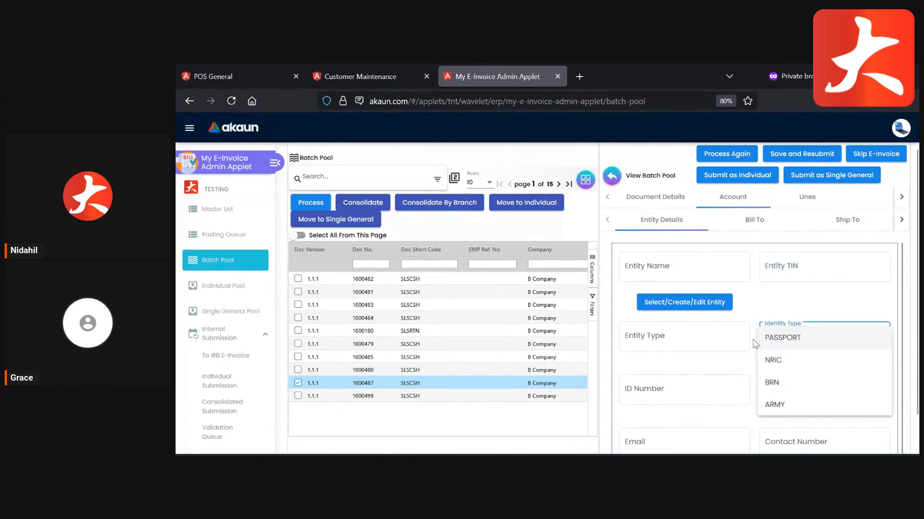
pyautogui.click(794, 380)
pyautogui.click(639, 394)
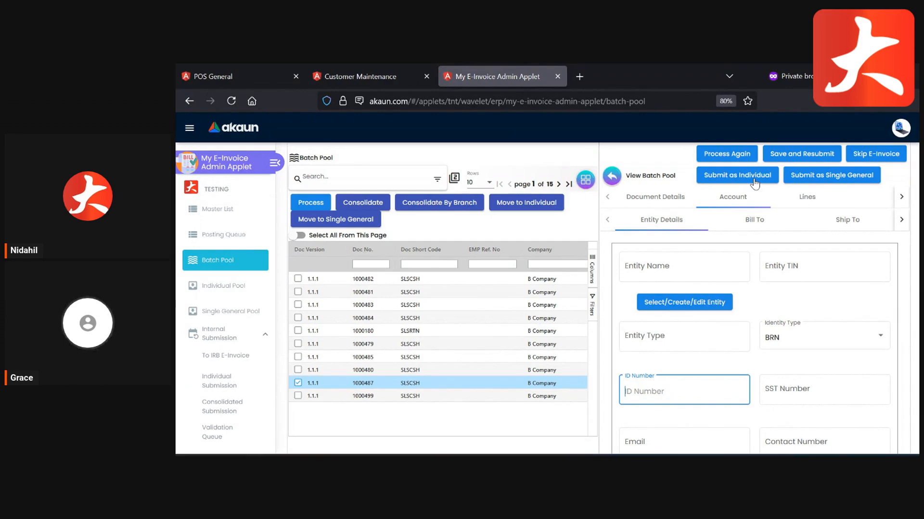
# Examine the purchase e-invoice dated 2025-08-19 in the To IRB E-Invoice listing through to its validation URL field, and close it.
pyautogui.click(225, 355)
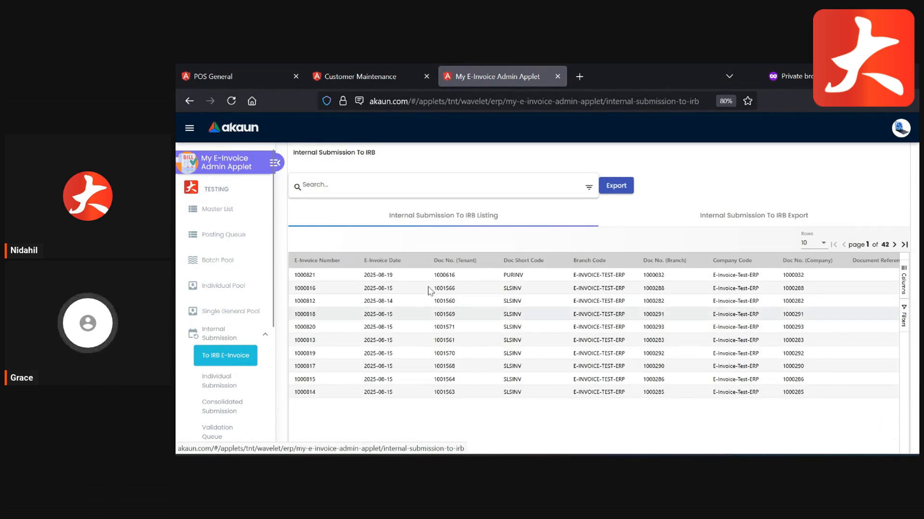
pyautogui.click(524, 273)
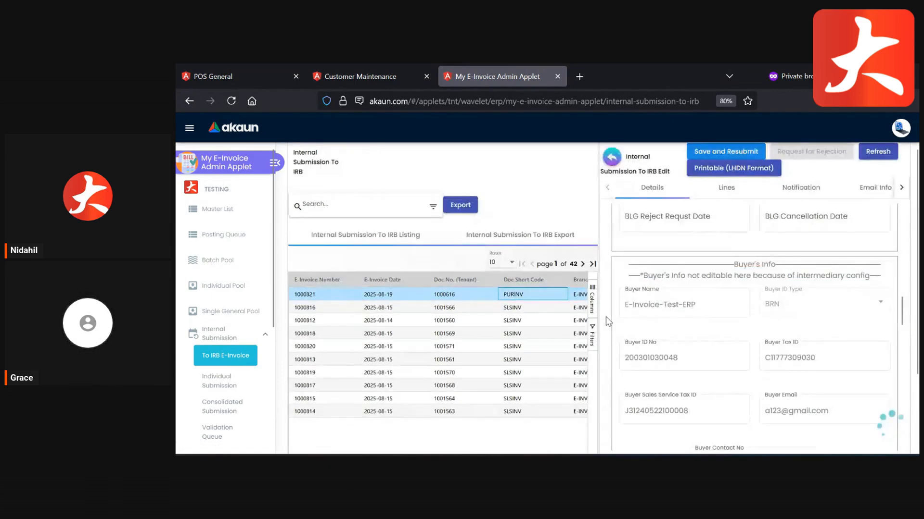
pyautogui.scroll(-5, 754, 358)
pyautogui.scroll(-10, 755, 357)
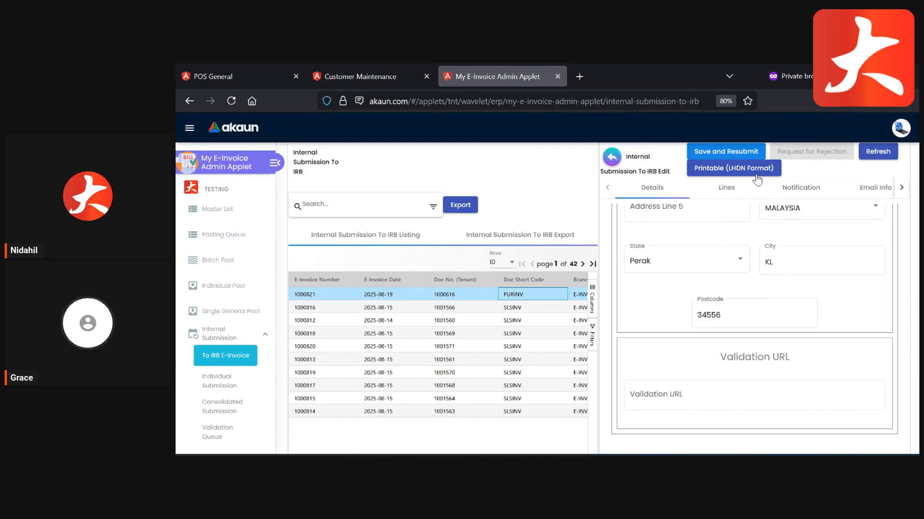
pyautogui.click(613, 157)
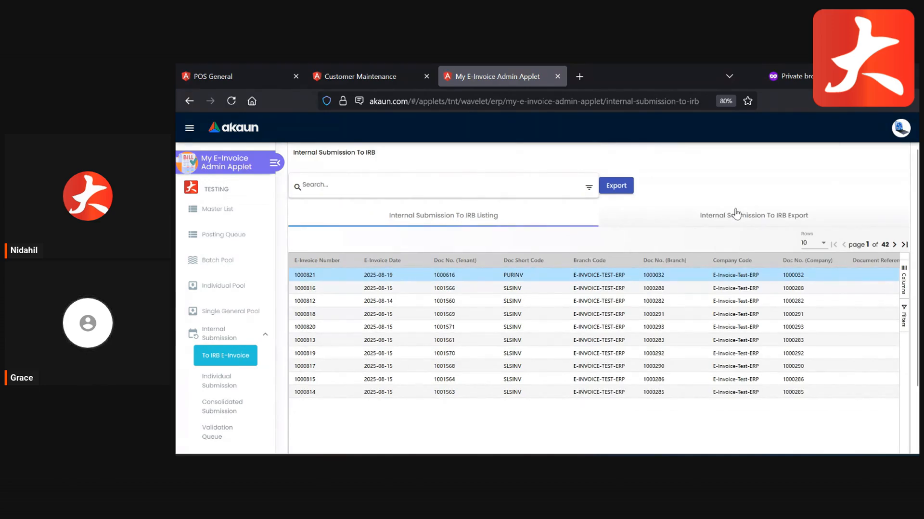
# Review the details of the purchase invoice dated 2025-07-09 in the Individual Submission queue and close it.
pyautogui.click(230, 386)
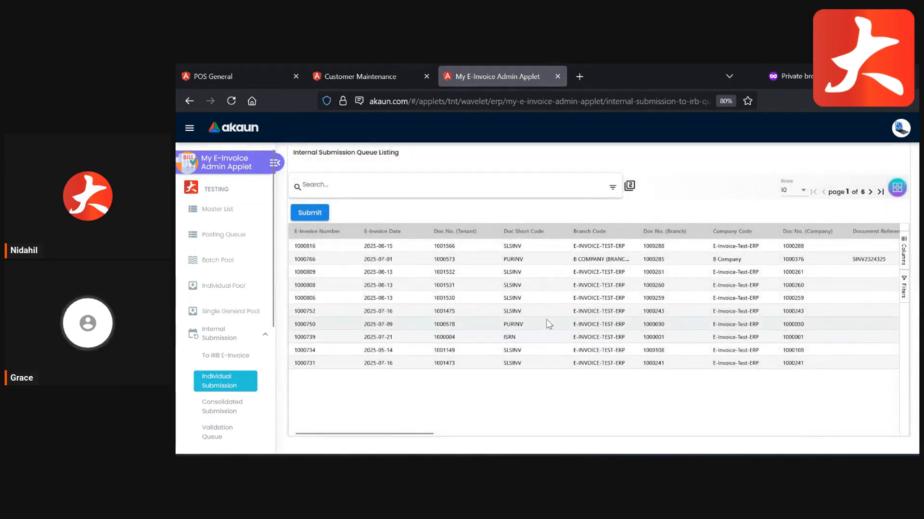
pyautogui.click(549, 324)
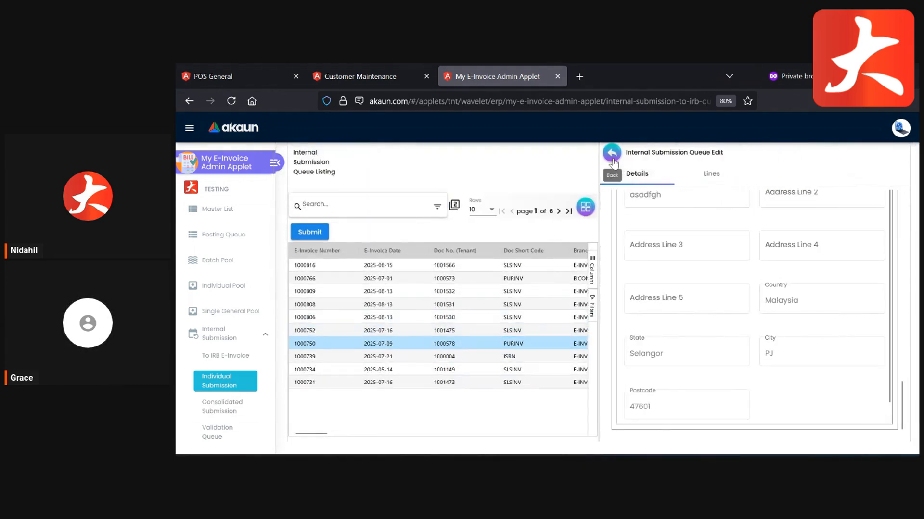
pyautogui.scroll(10, 674, 274)
pyautogui.scroll(3, 697, 270)
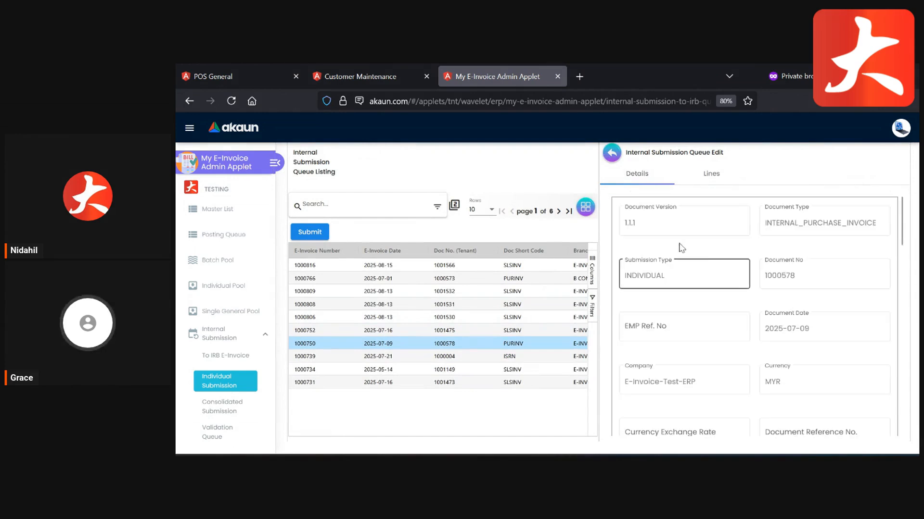
pyautogui.click(611, 153)
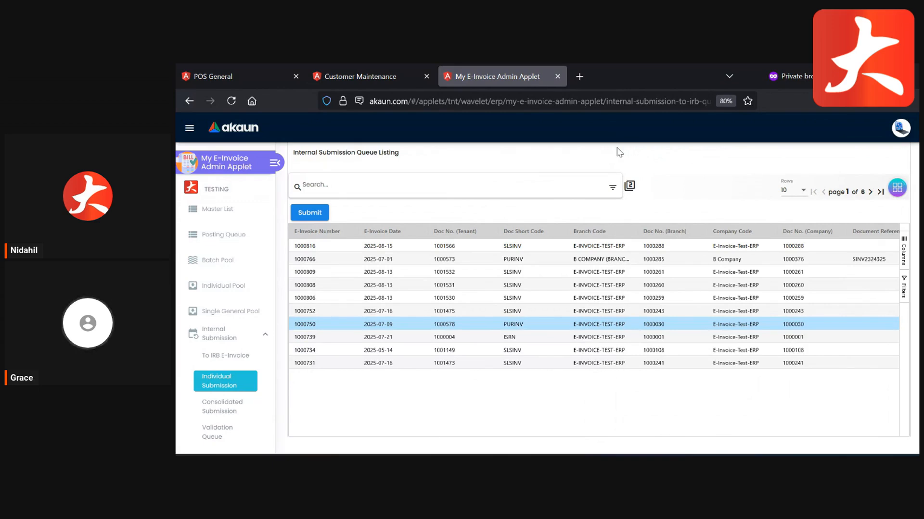
# Switch to Customer Maintenance and start a new customer record to view its E-Invoice buyer fields.
pyautogui.click(207, 72)
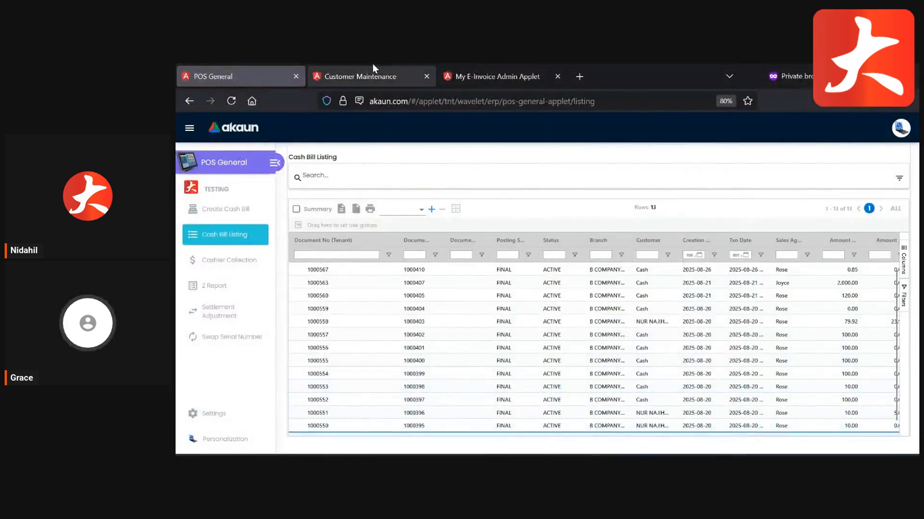
pyautogui.click(372, 70)
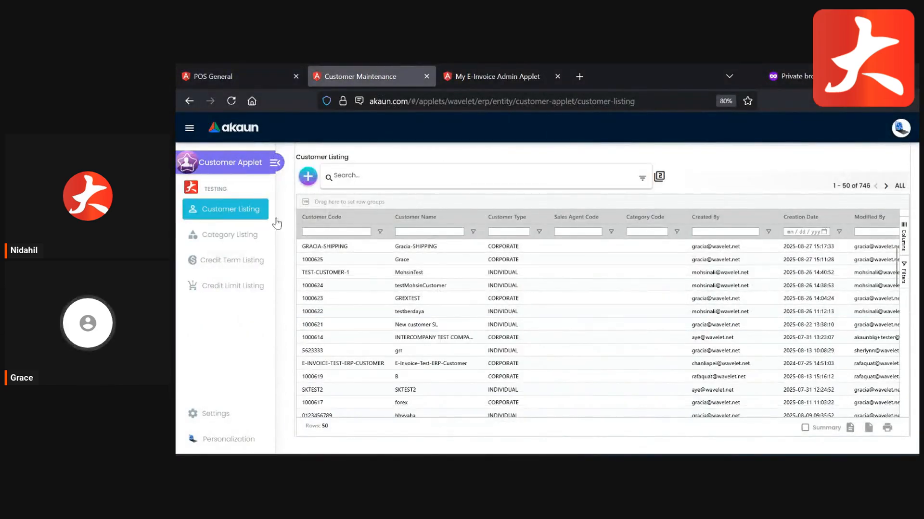
pyautogui.click(304, 178)
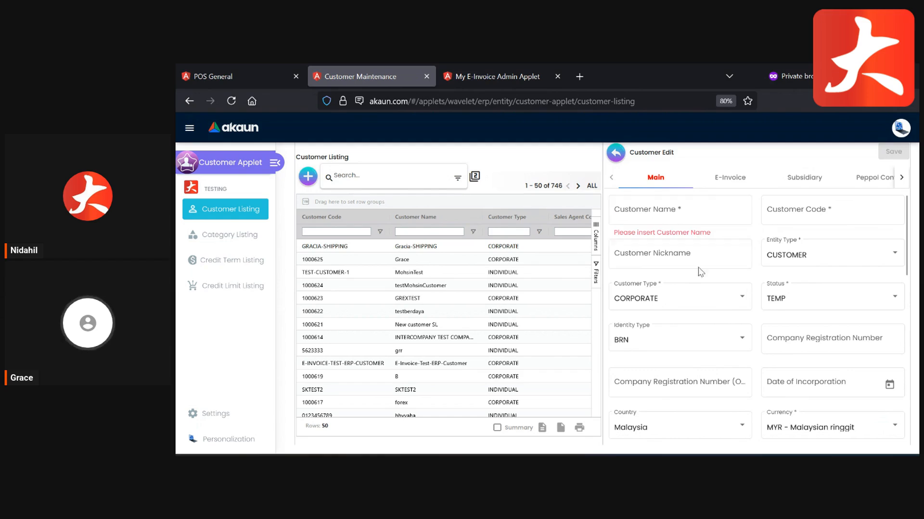
pyautogui.click(695, 178)
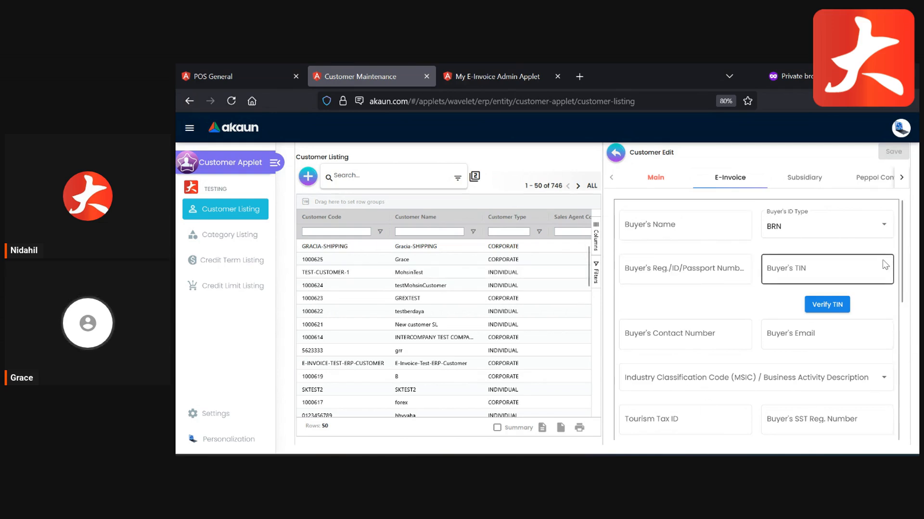
# Open the cash bill dated 2025-08-26 in the POS General listing and highlight its date.
pyautogui.click(204, 64)
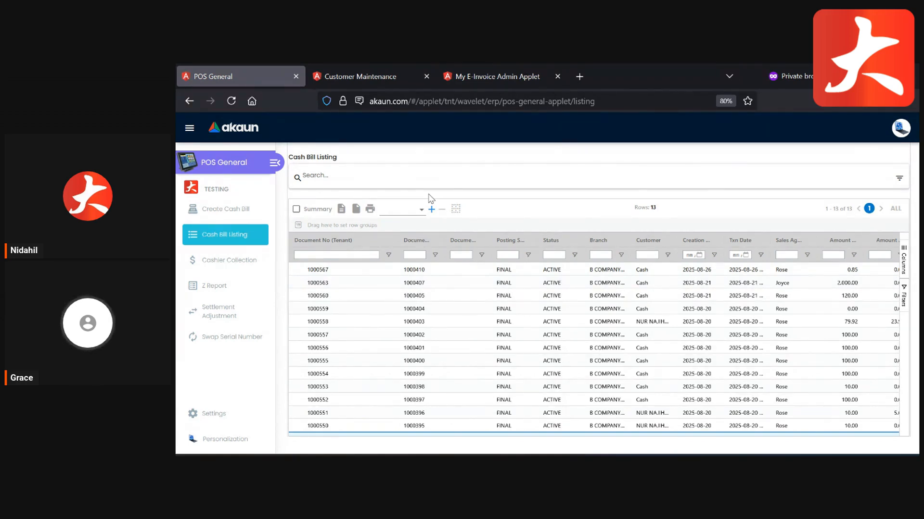
pyautogui.click(406, 272)
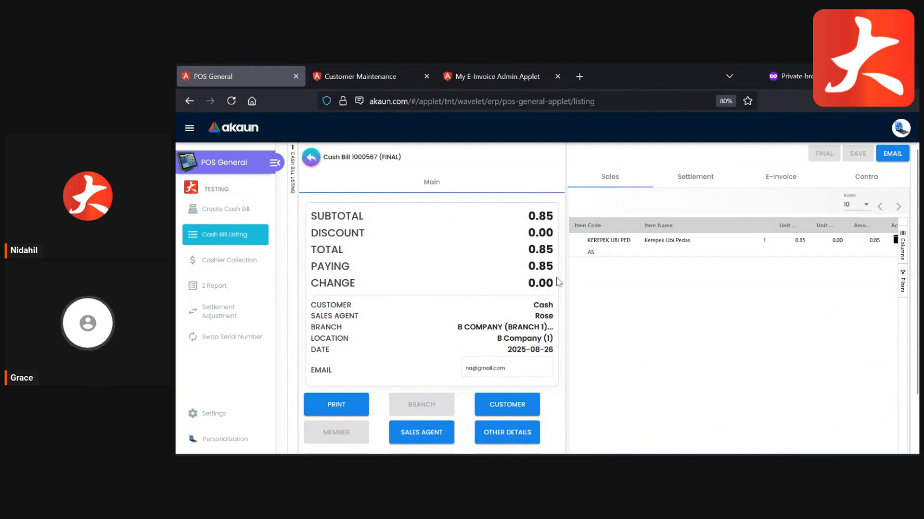
pyautogui.moveTo(525, 350); pyautogui.dragTo(558, 357)
pyautogui.moveTo(507, 351); pyautogui.dragTo(569, 359)
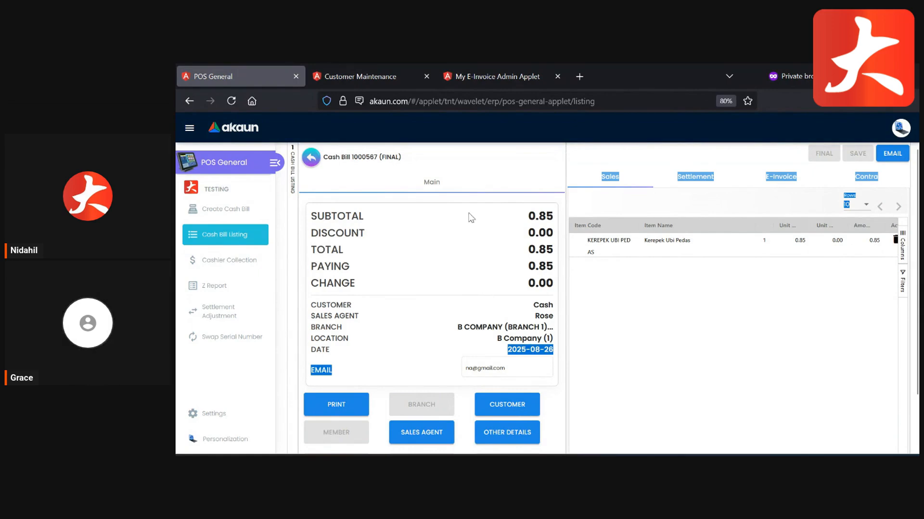
# Open the Akaun launchpad in a new browser tab and search its applets for "testing".
pyautogui.rightClick(248, 130)
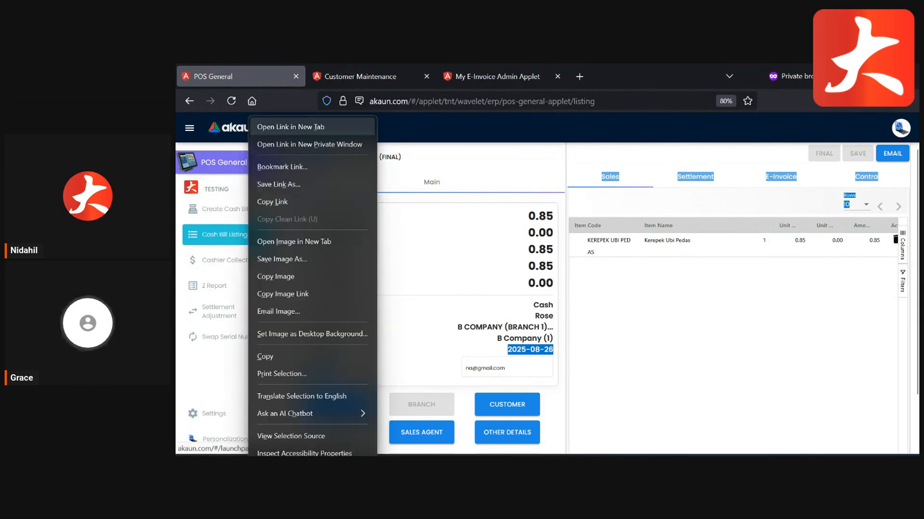
pyautogui.click(290, 127)
pyautogui.click(357, 69)
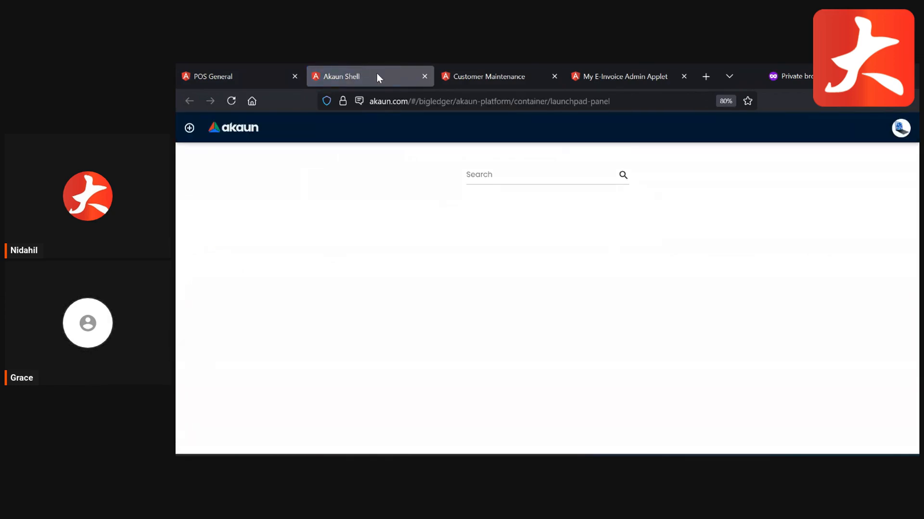
pyautogui.click(465, 180)
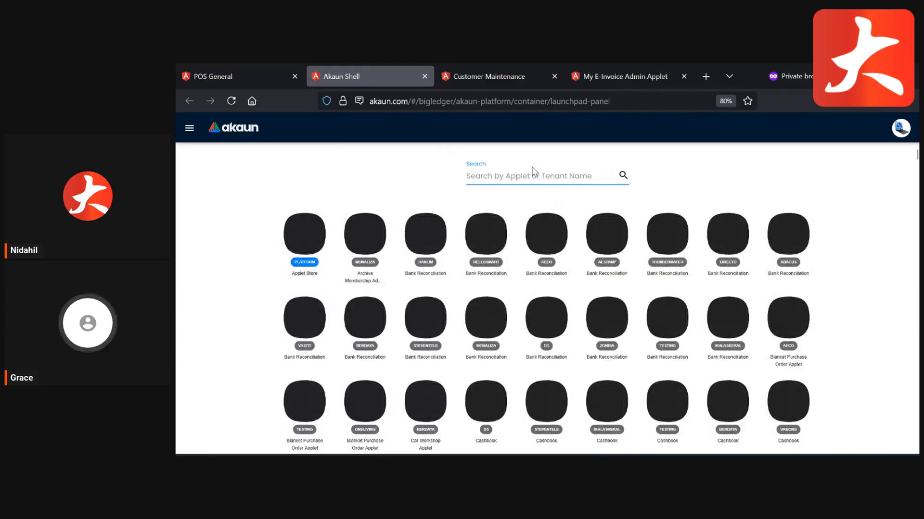
pyautogui.write('sales')
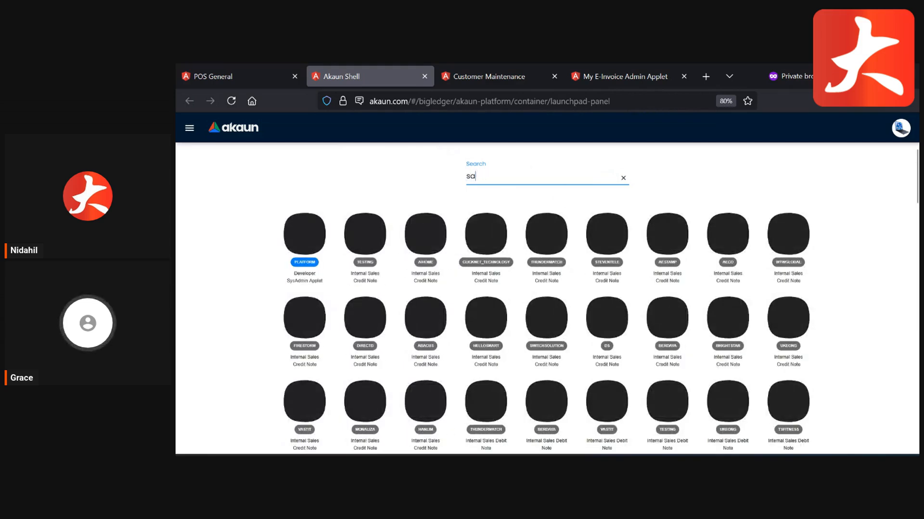
pyautogui.press('BackSpace')
pyautogui.press('BackSpace')
pyautogui.press('BackSpace')
pyautogui.write('testing')
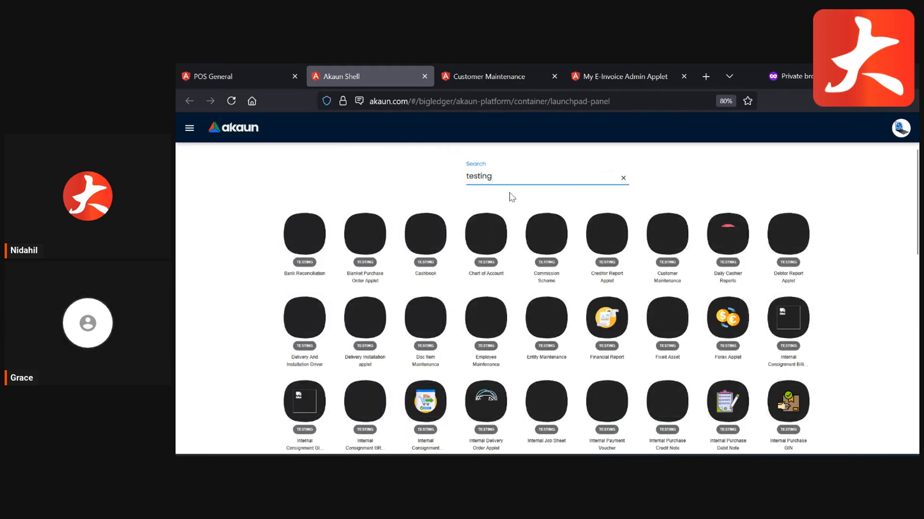
# Launch the testing tenant's Internal Sales Return applet and return to the open cash bill in POS General.
pyautogui.scroll(-3, 700, 353)
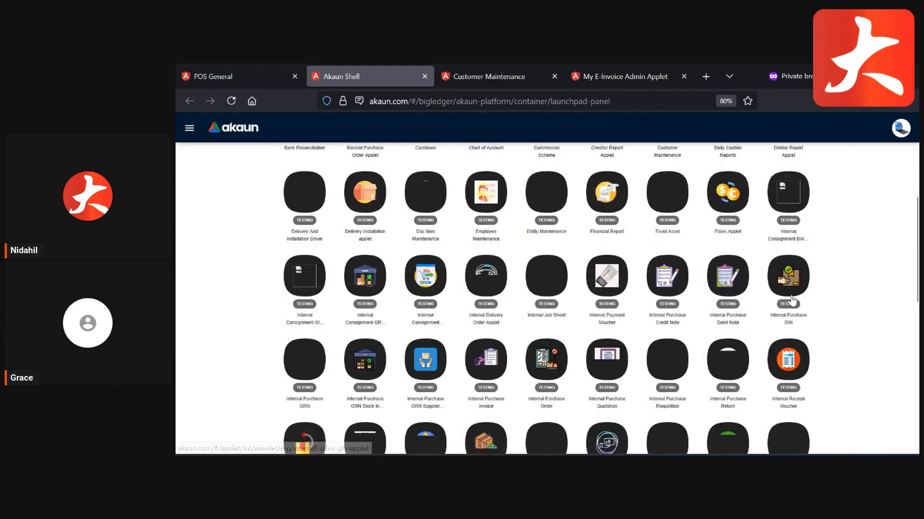
pyautogui.scroll(-2, 455, 290)
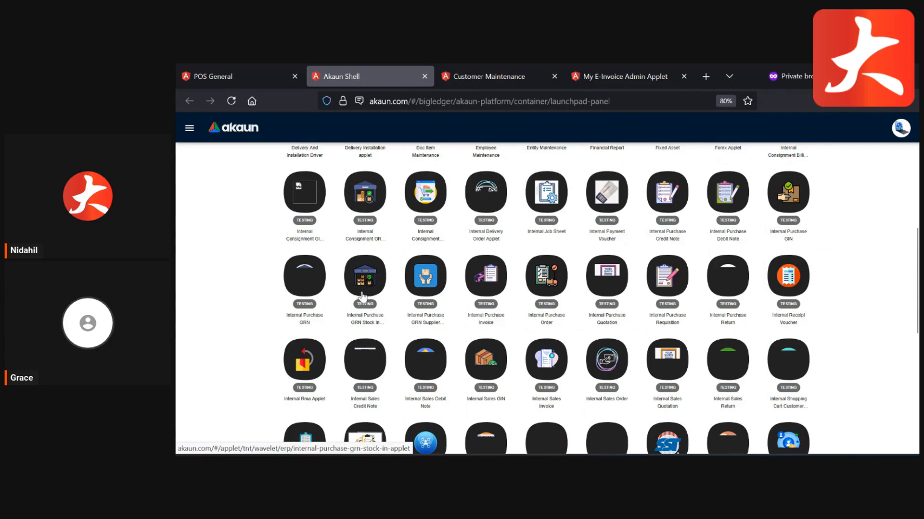
pyautogui.scroll(-1, 485, 310)
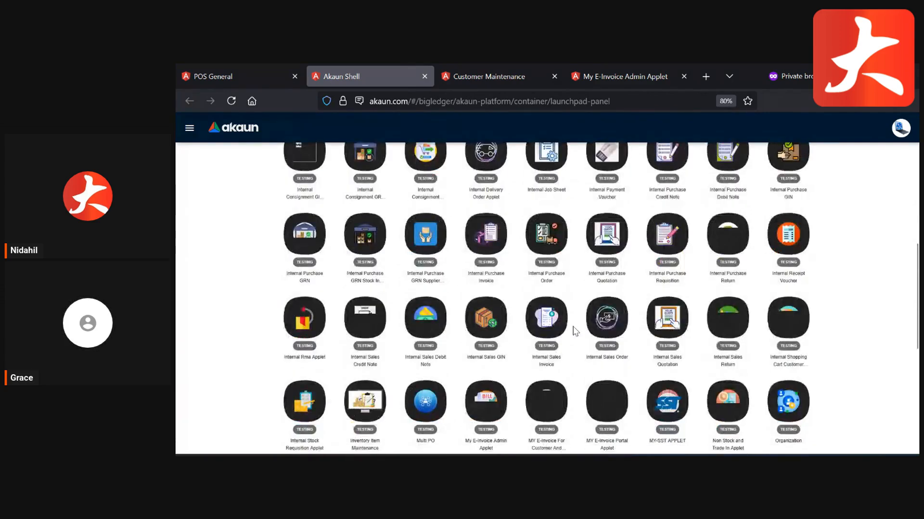
pyautogui.click(728, 319)
pyautogui.click(284, 66)
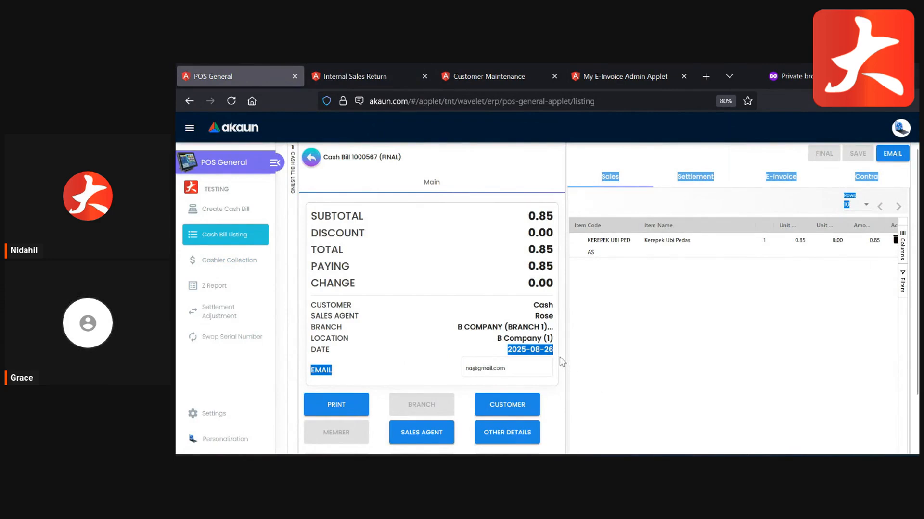
# Switch to Internal Sales Return and list the cash bills that the new sales return can be searched by.
pyautogui.click(364, 68)
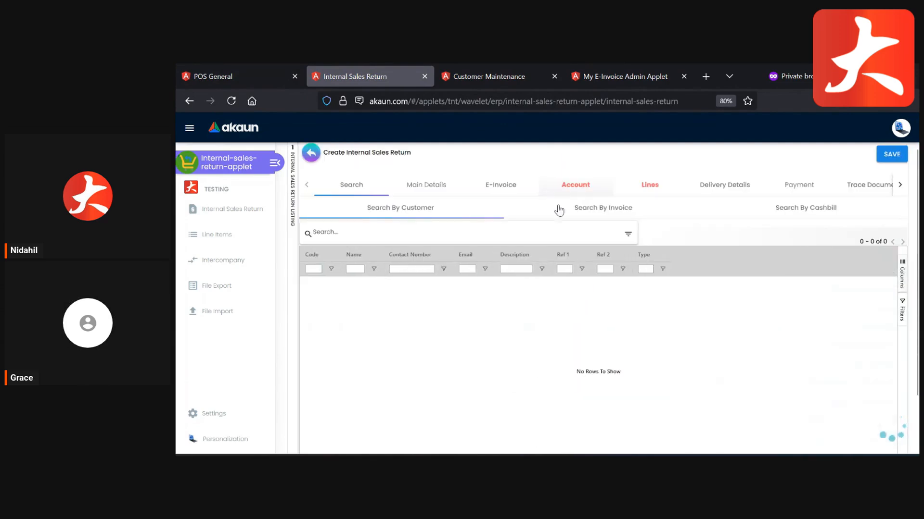
pyautogui.click(818, 212)
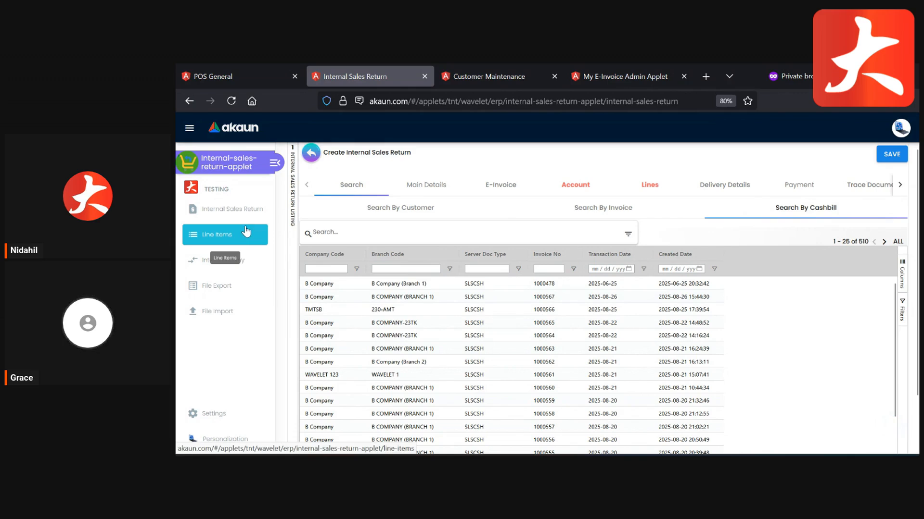
# Start a new cash bill in POS General and highlight its date.
pyautogui.click(274, 67)
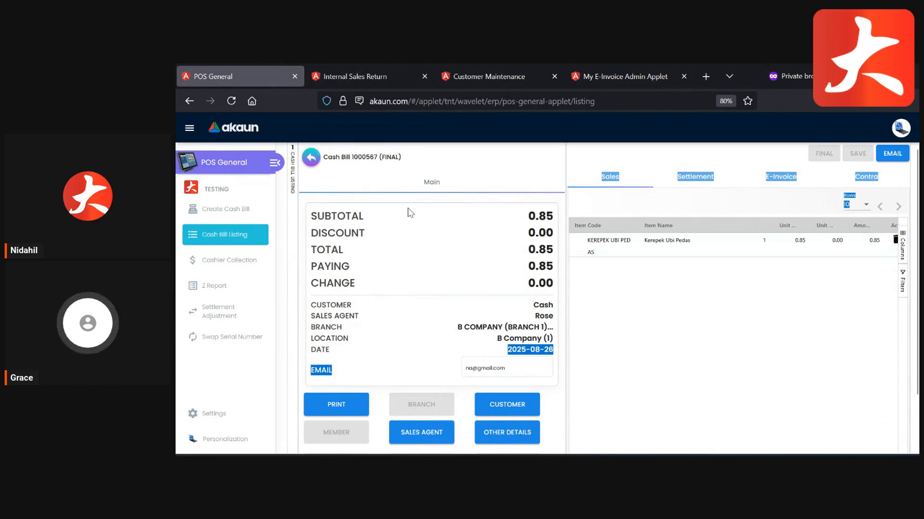
pyautogui.click(228, 222)
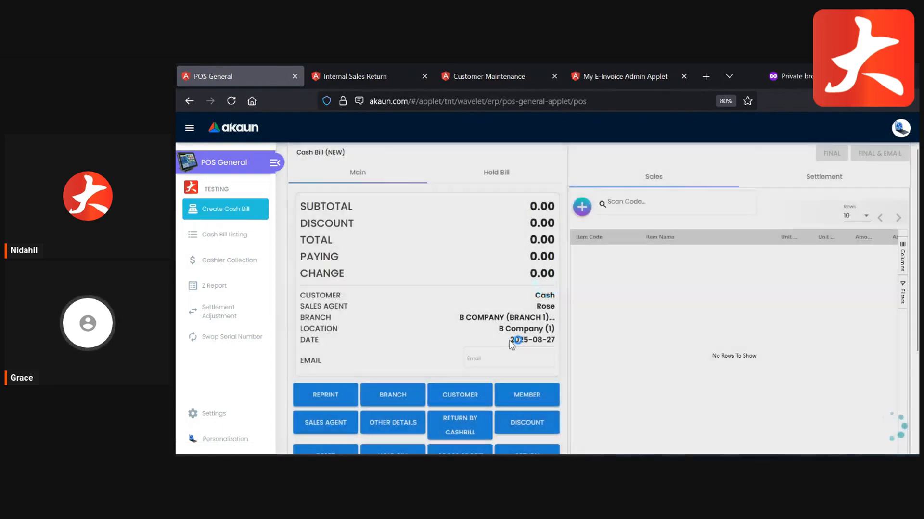
pyautogui.moveTo(511, 340); pyautogui.dragTo(565, 345)
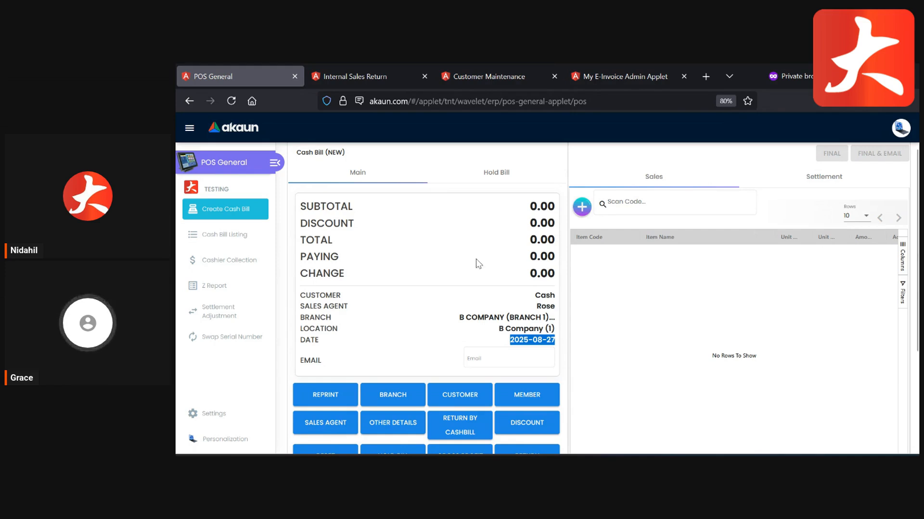
# Switch to Customer Maintenance and view the new customer record's Main and E-Invoice buyer fields.
pyautogui.click(495, 73)
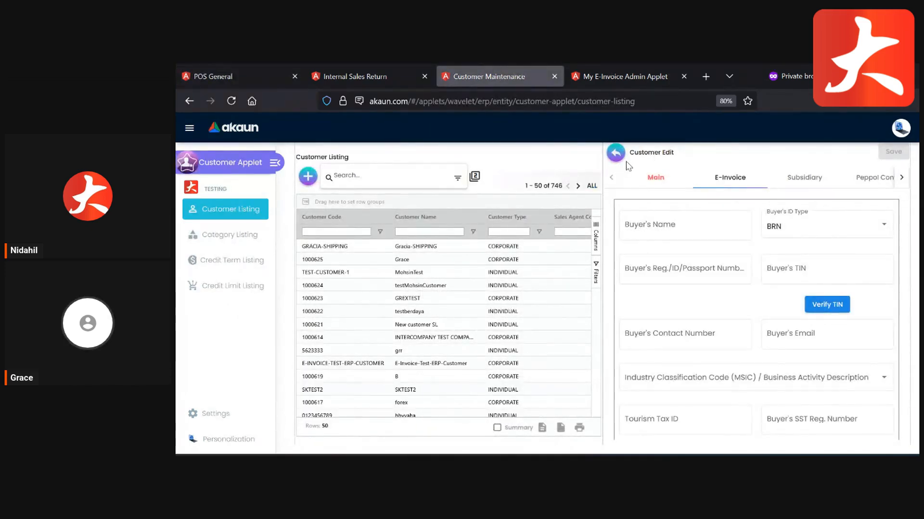
pyautogui.click(655, 179)
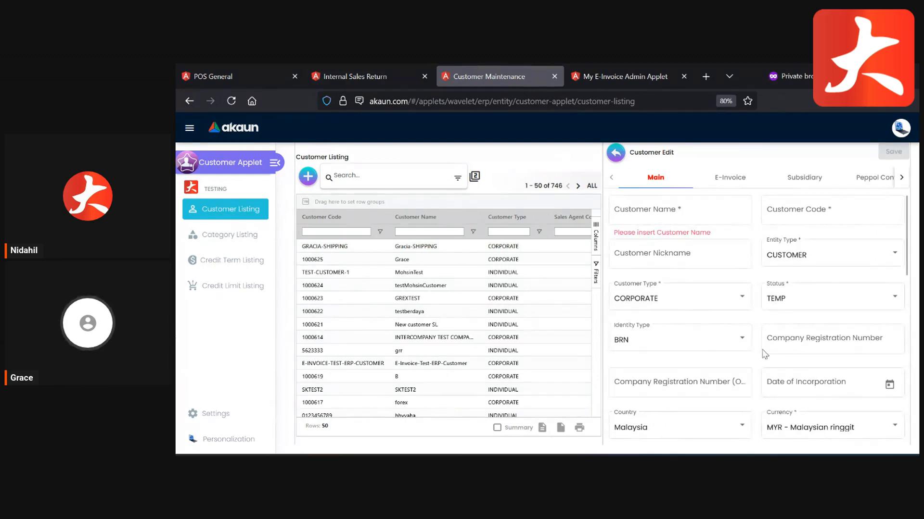
pyautogui.click(710, 189)
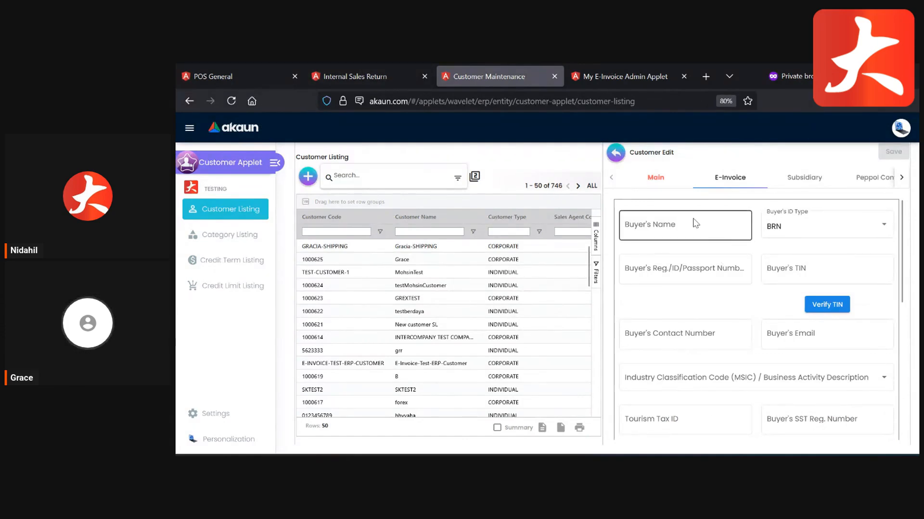
# Review the cashbill search in Internal Sales Return and highlight the customer on POS General's new cash bill.
pyautogui.click(357, 65)
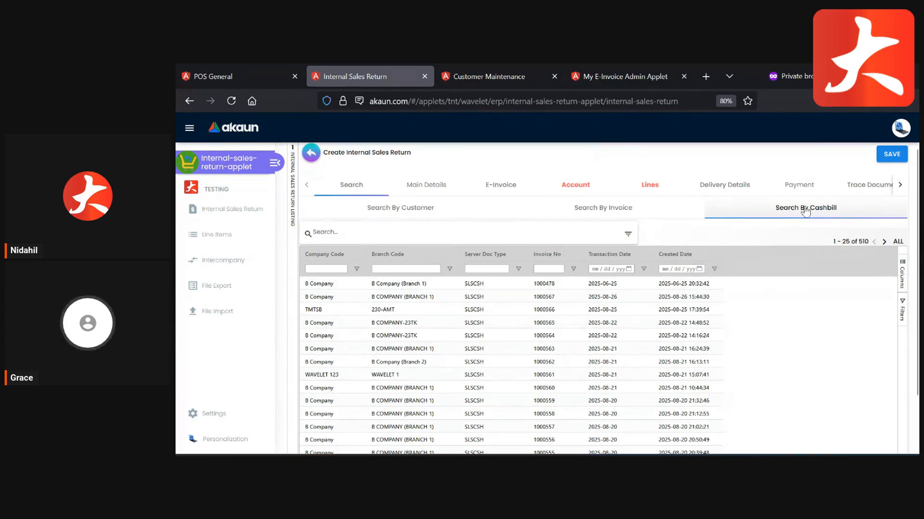
pyautogui.click(235, 66)
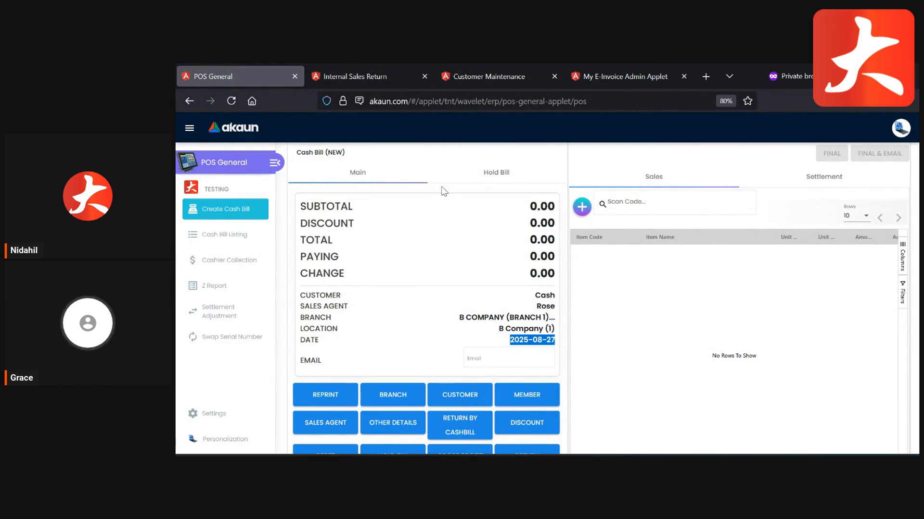
pyautogui.scroll(-1, 671, 324)
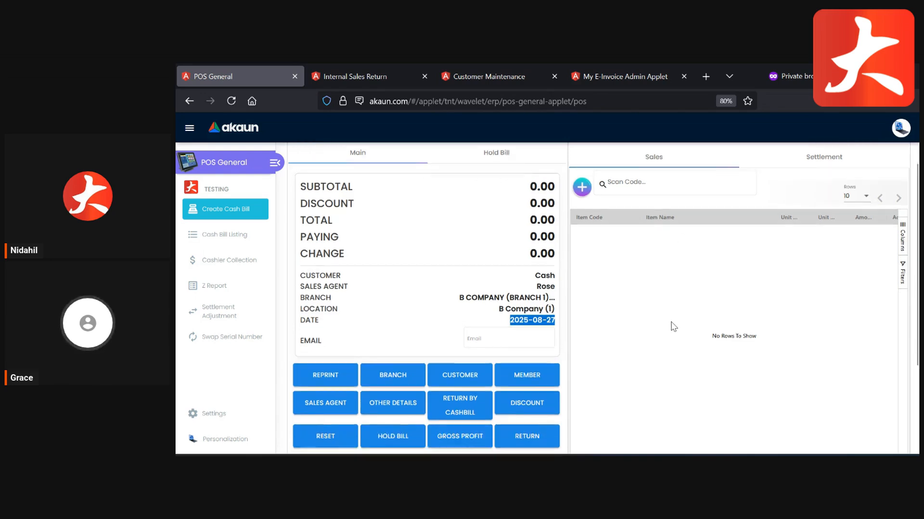
pyautogui.moveTo(535, 254); pyautogui.dragTo(555, 252)
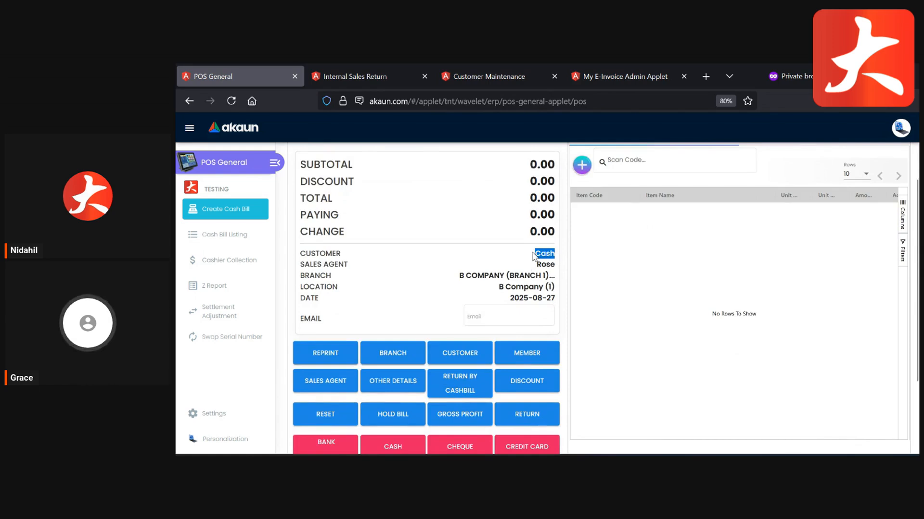
# Review the new customer form and the sales return cashbill list, and return to the new cash bill in POS General.
pyautogui.click(501, 75)
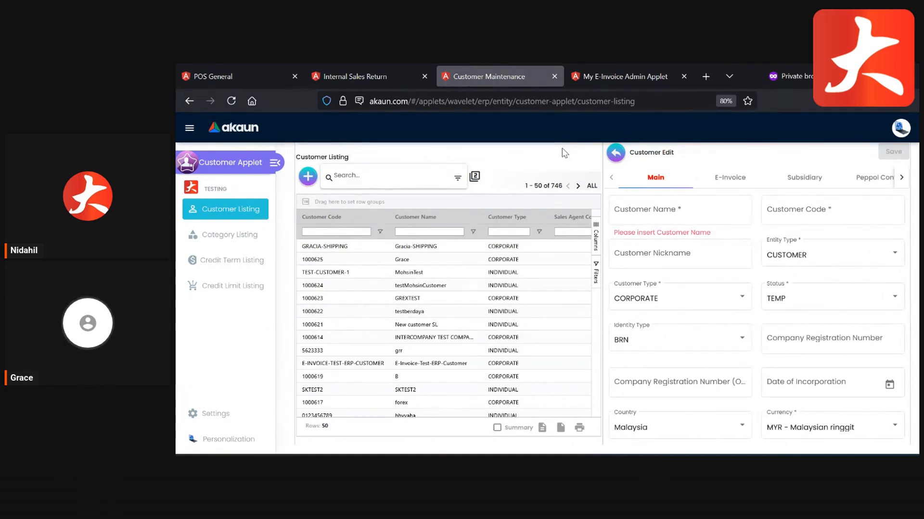
pyautogui.click(270, 65)
pyautogui.click(392, 65)
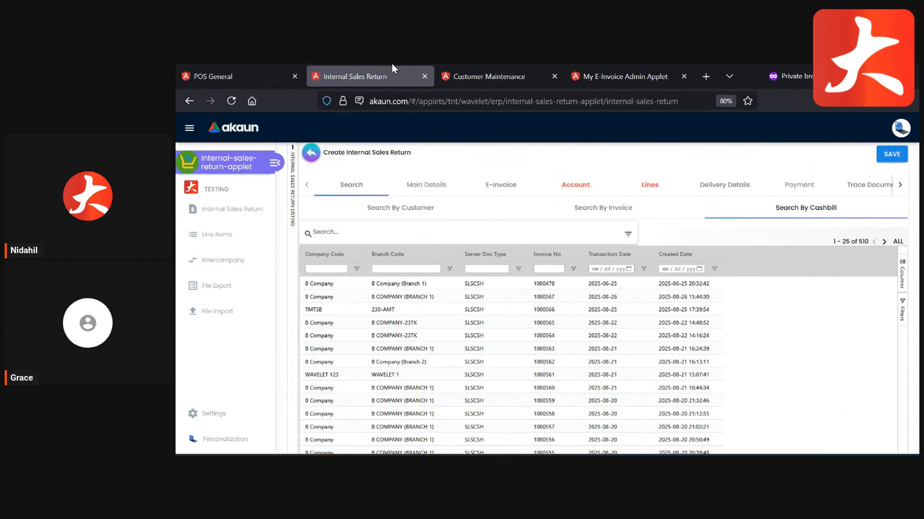
pyautogui.moveTo(255, 64)
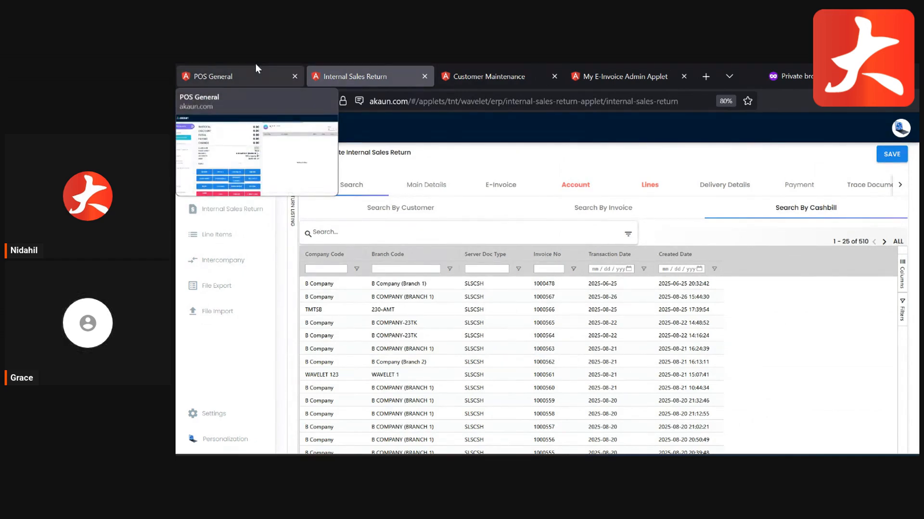
pyautogui.click(256, 67)
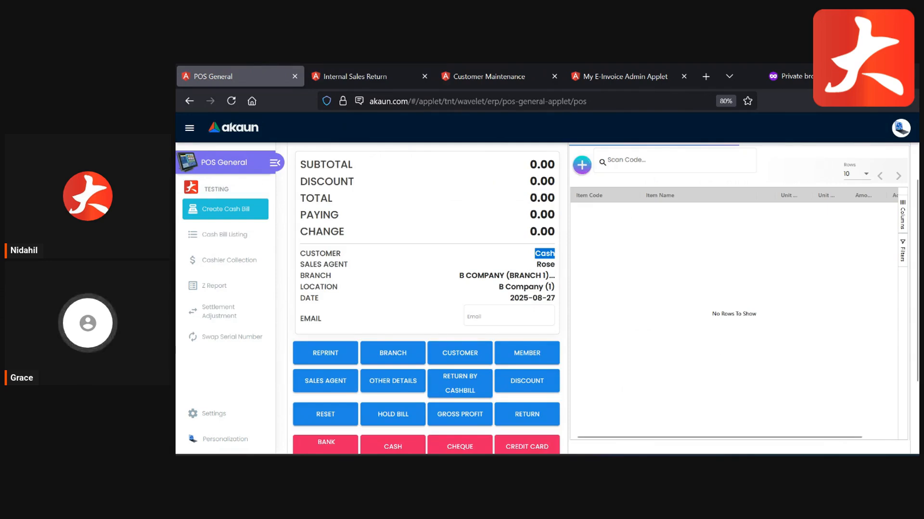
# Switch to My E-Invoice Admin Applet and open the Batch Pool to view a document's account entity details.
pyautogui.click(851, 76)
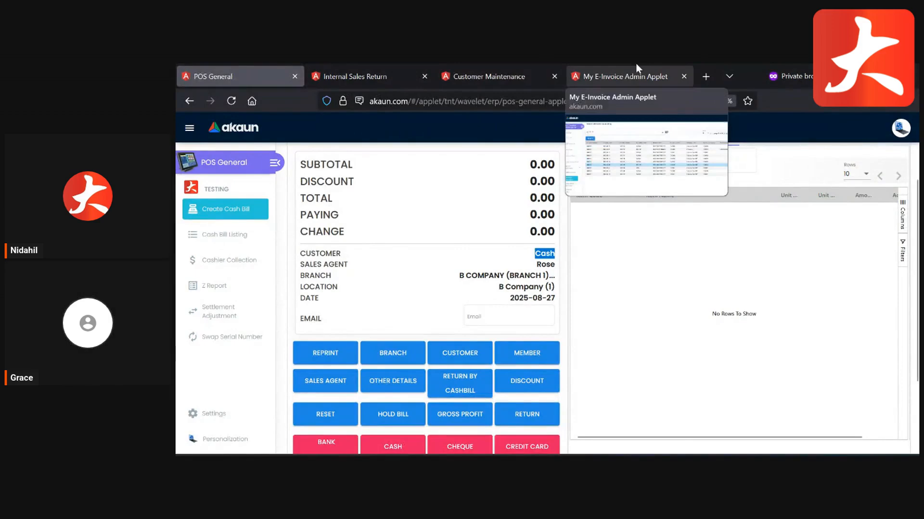
pyautogui.click(634, 73)
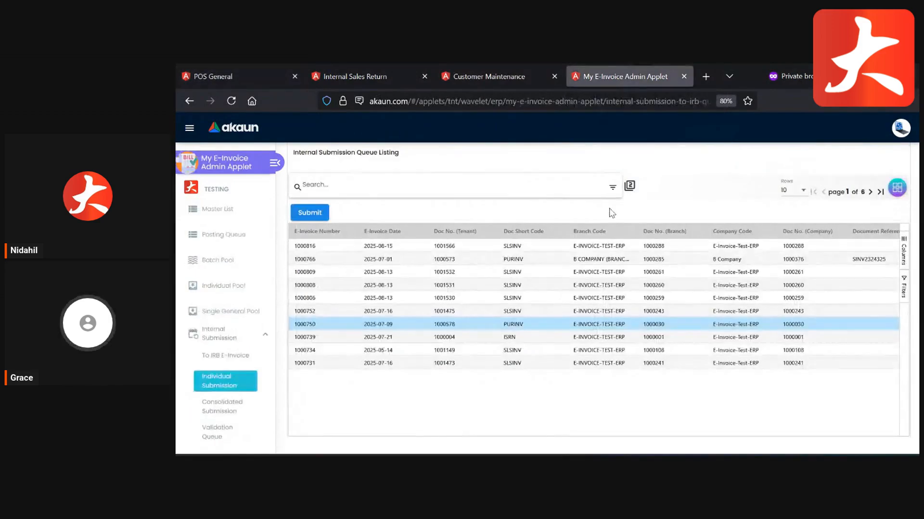
pyautogui.click(237, 262)
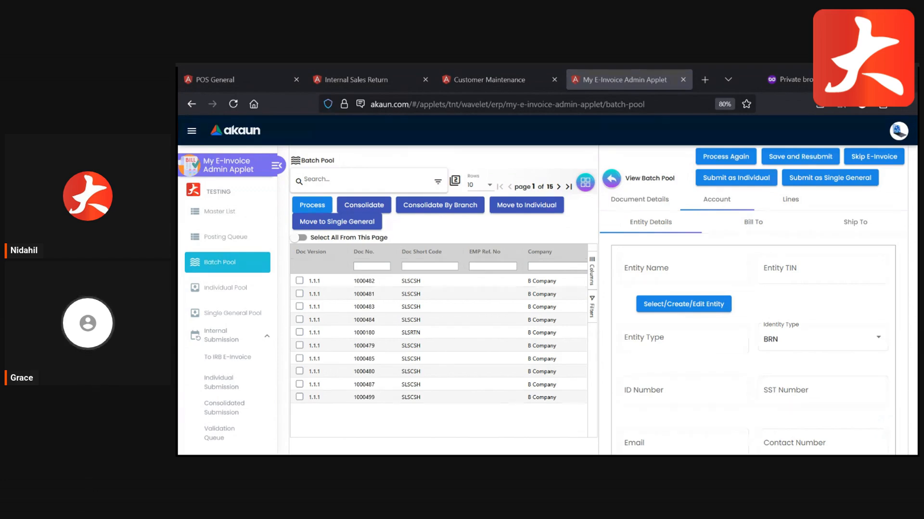
# Switch to Customer Maintenance and point out the new record's Customer Name and Customer Code fields.
pyautogui.click(464, 74)
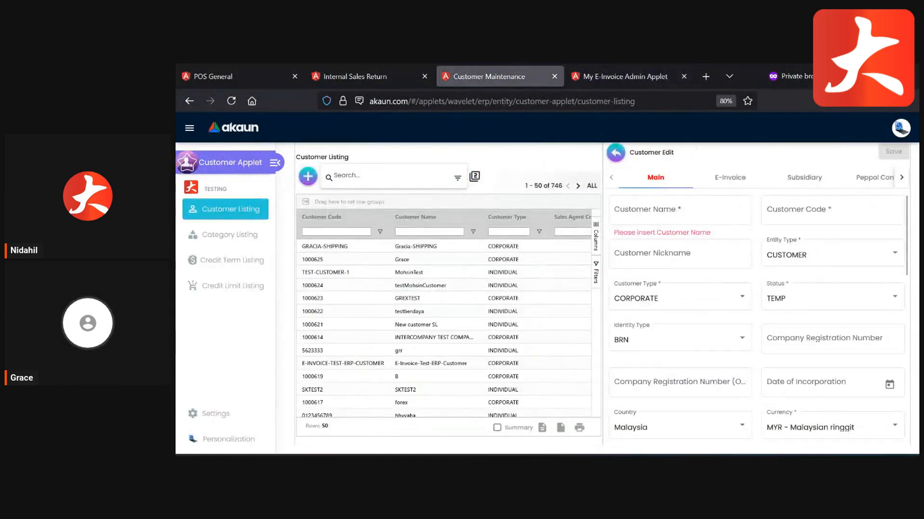
pyautogui.click(731, 215)
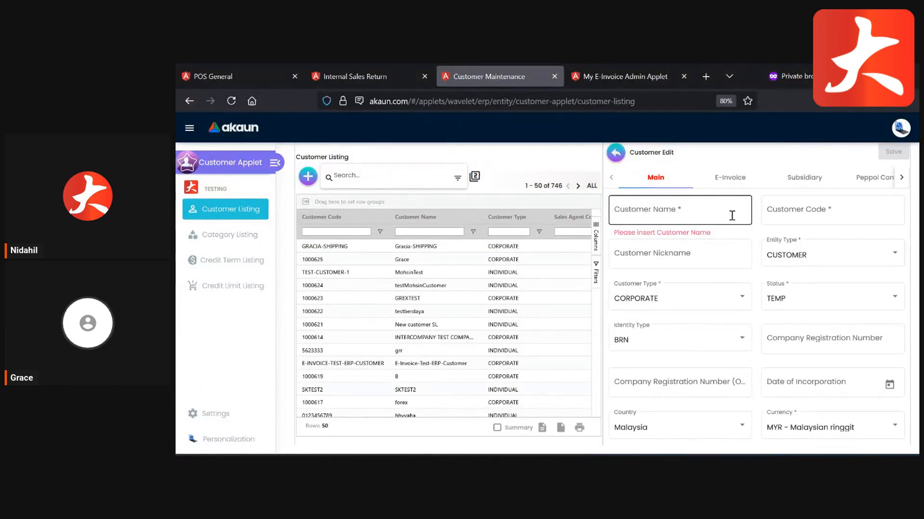
pyautogui.click(879, 219)
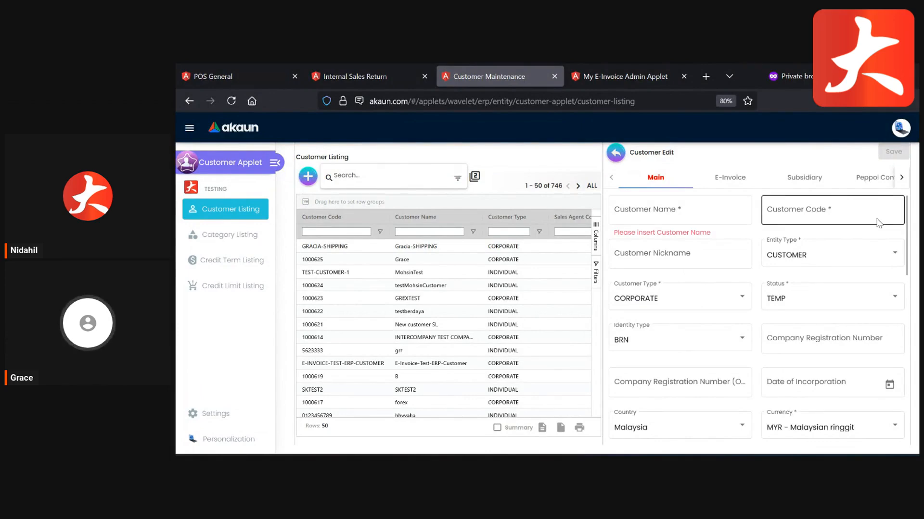
# Check the Internal Sales Return cashbill list and go back to the new cash bill in POS General.
pyautogui.click(403, 65)
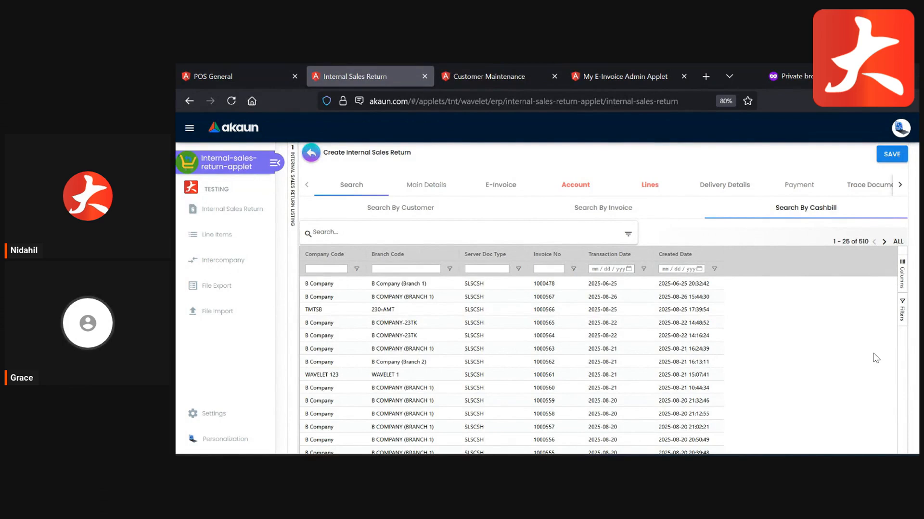
pyautogui.click(224, 77)
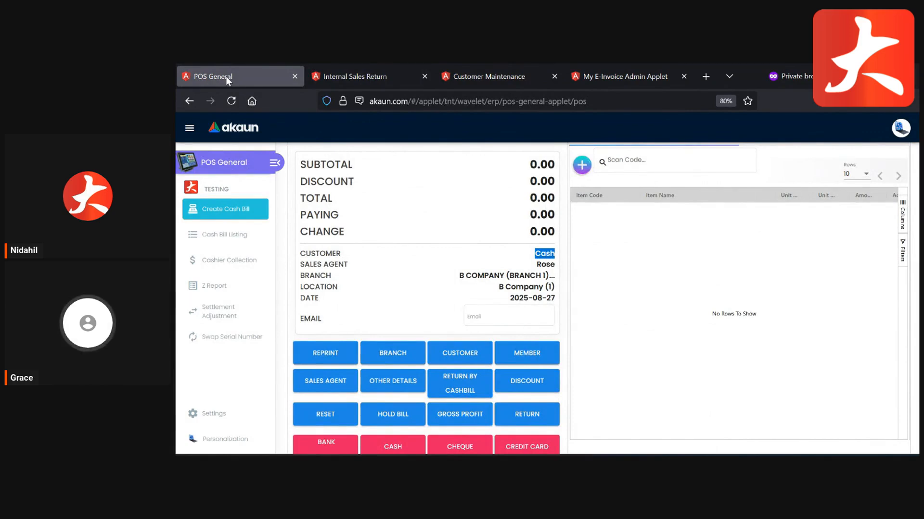
pyautogui.click(853, 76)
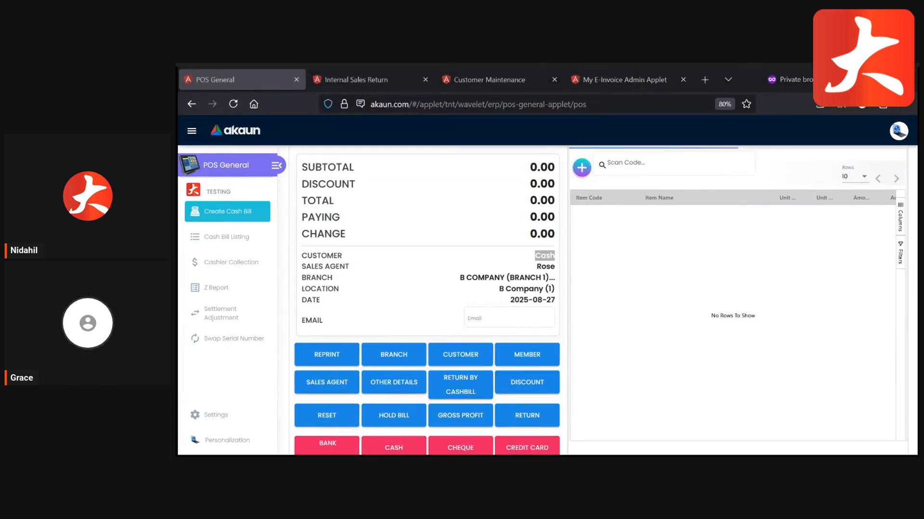